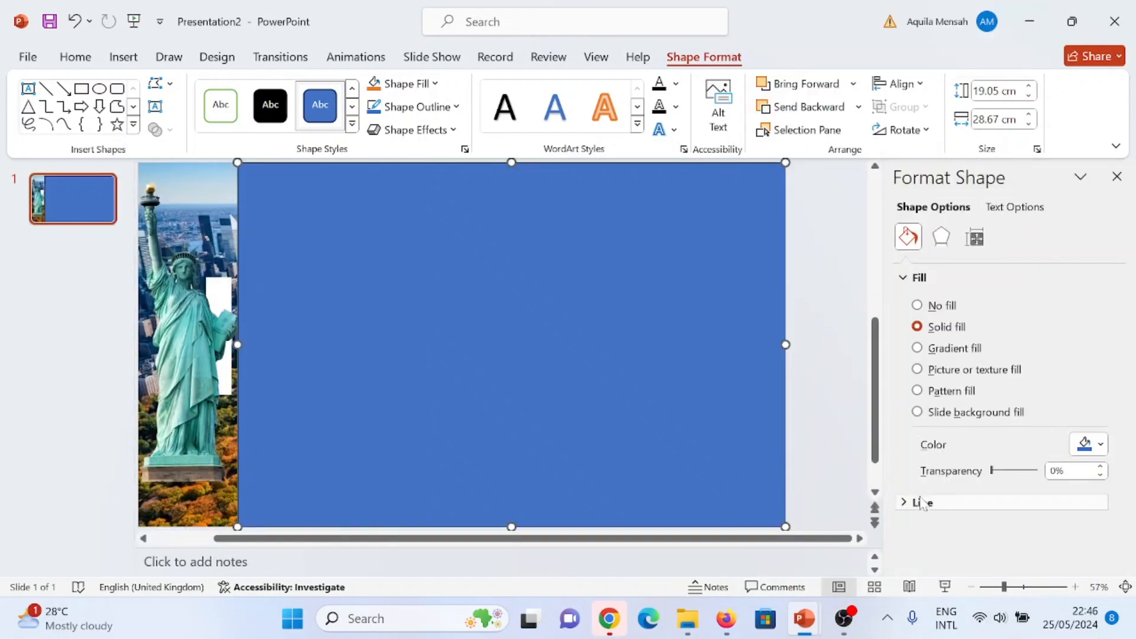
Remove the large blue rectangle's outline and fill it with an orange sampled from the autumn foliage in the background photo
click(922, 502)
click(917, 531)
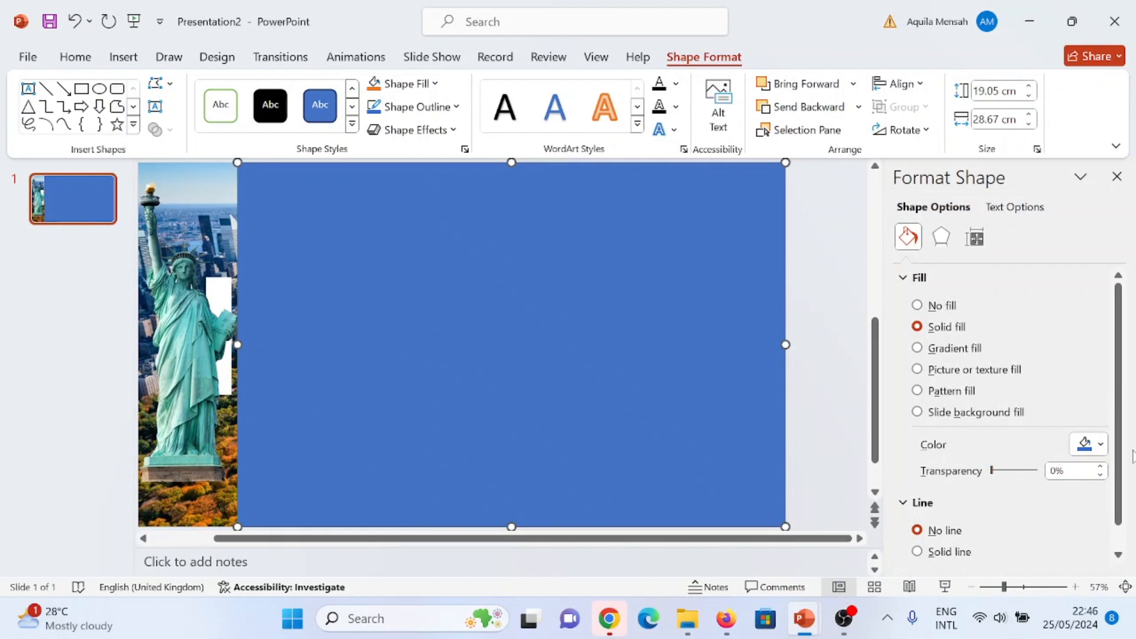
click(1087, 444)
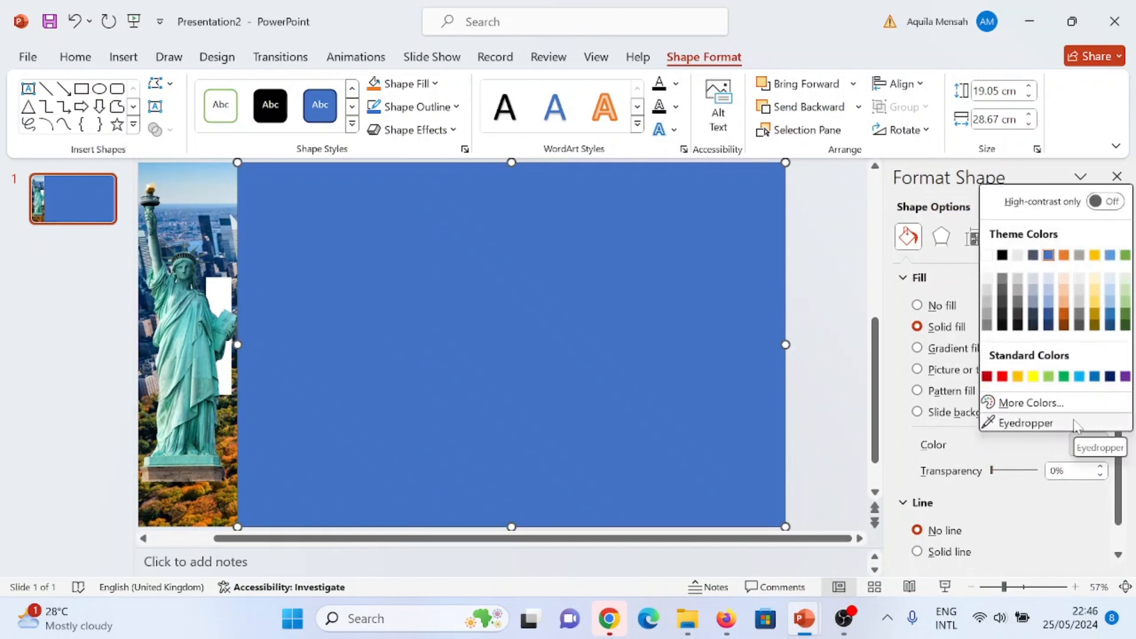
click(1026, 423)
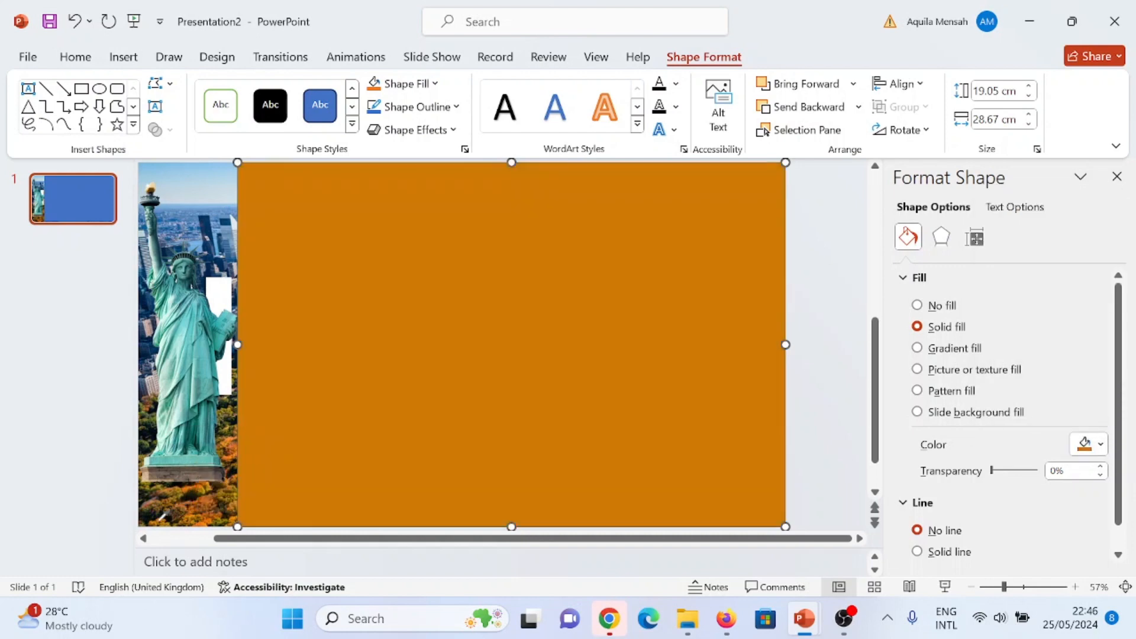
click(168, 510)
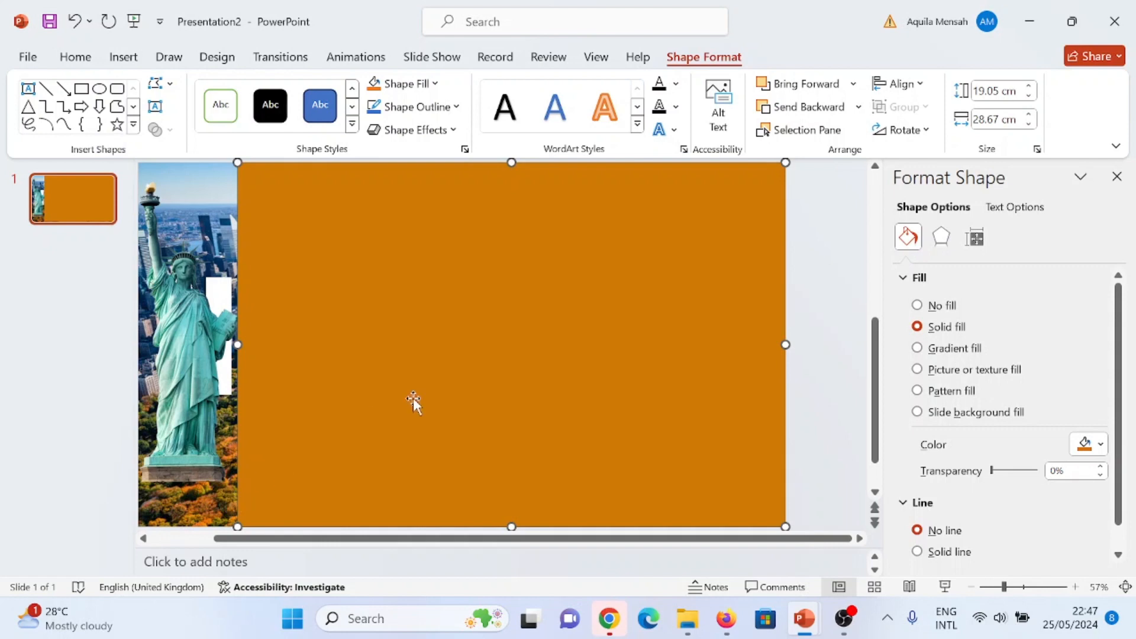
Duplicate the orange rectangle, shrink the copy to about 7.56 cm high by 2.7 cm wide, and move it clear of the statue
drag(573, 392, 545, 388)
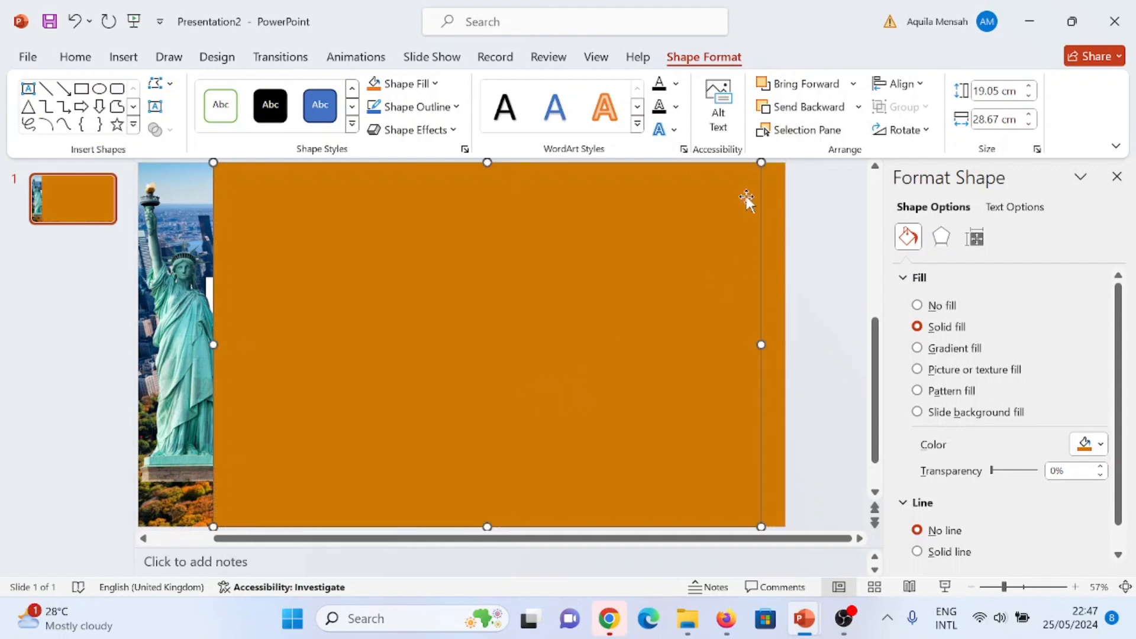
drag(761, 162, 265, 381)
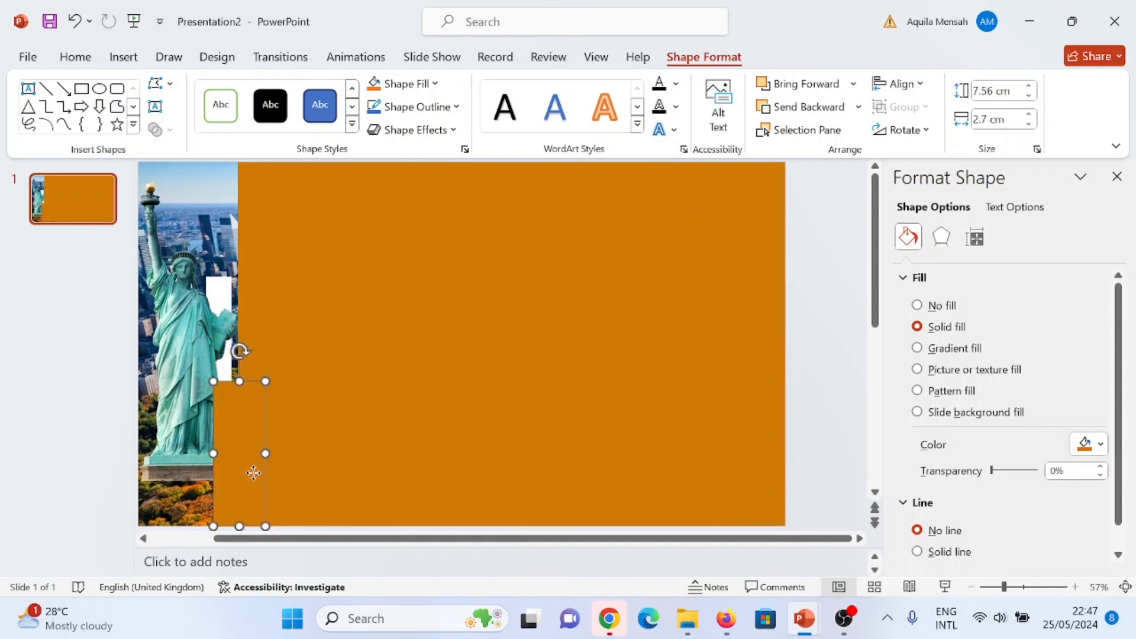
drag(254, 473, 343, 363)
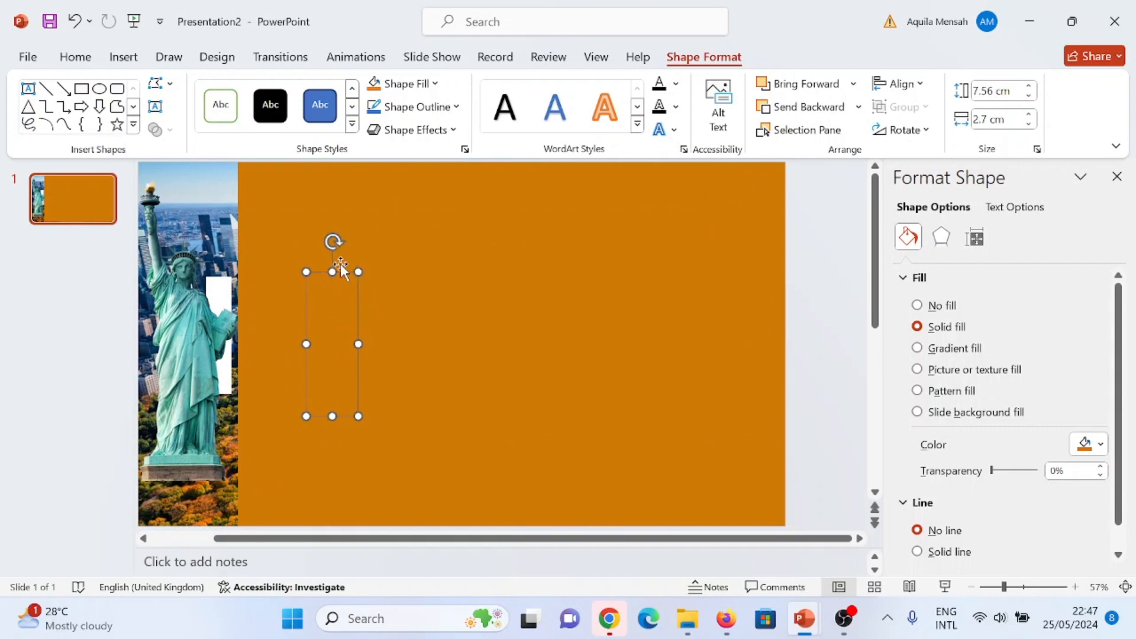
Tilt the small rectangle counter-clockwise, enlarge it to about 8.13 by 3.3 cm, and place it across the upper corner of the large rectangle's left edge
drag(333, 241, 298, 268)
drag(326, 342, 230, 213)
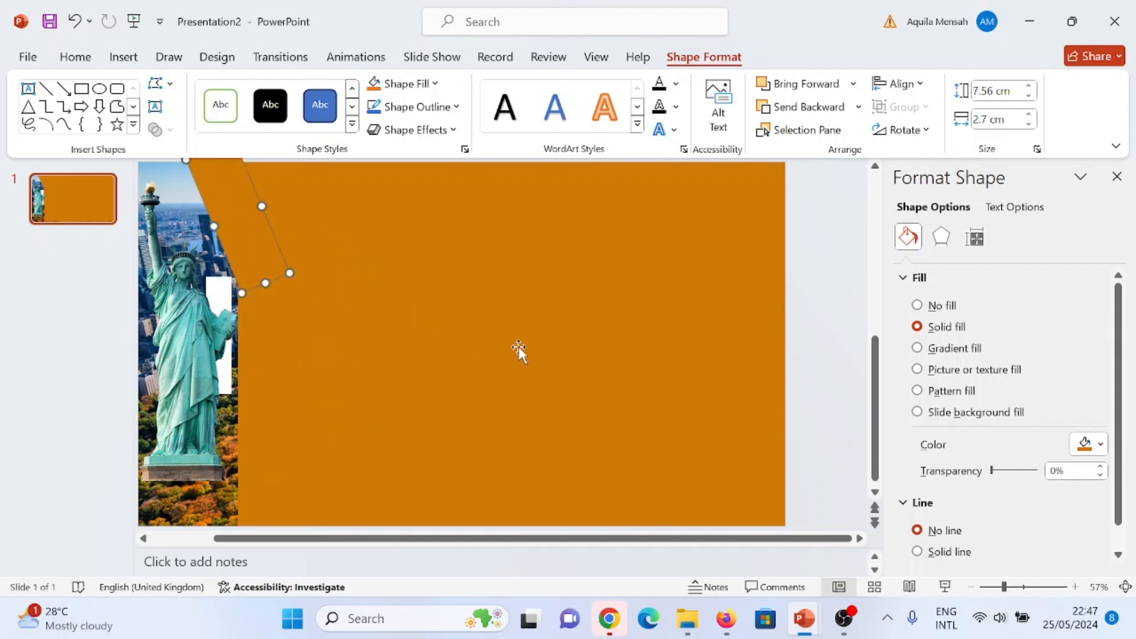
scroll(527, 347, up, 1)
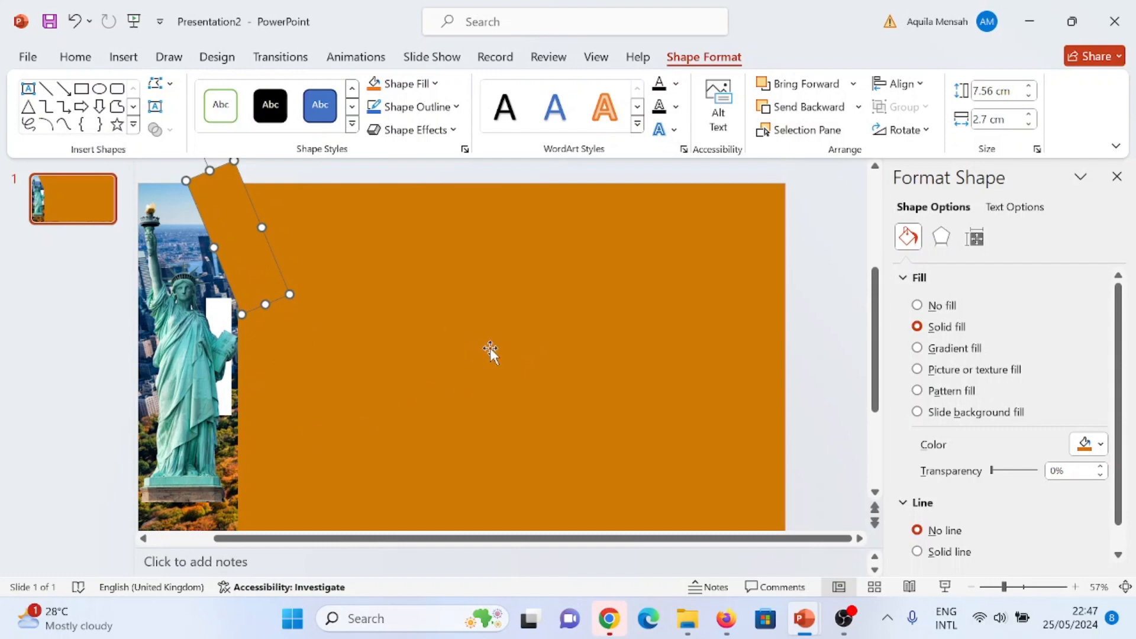
scroll(488, 348, down, 1)
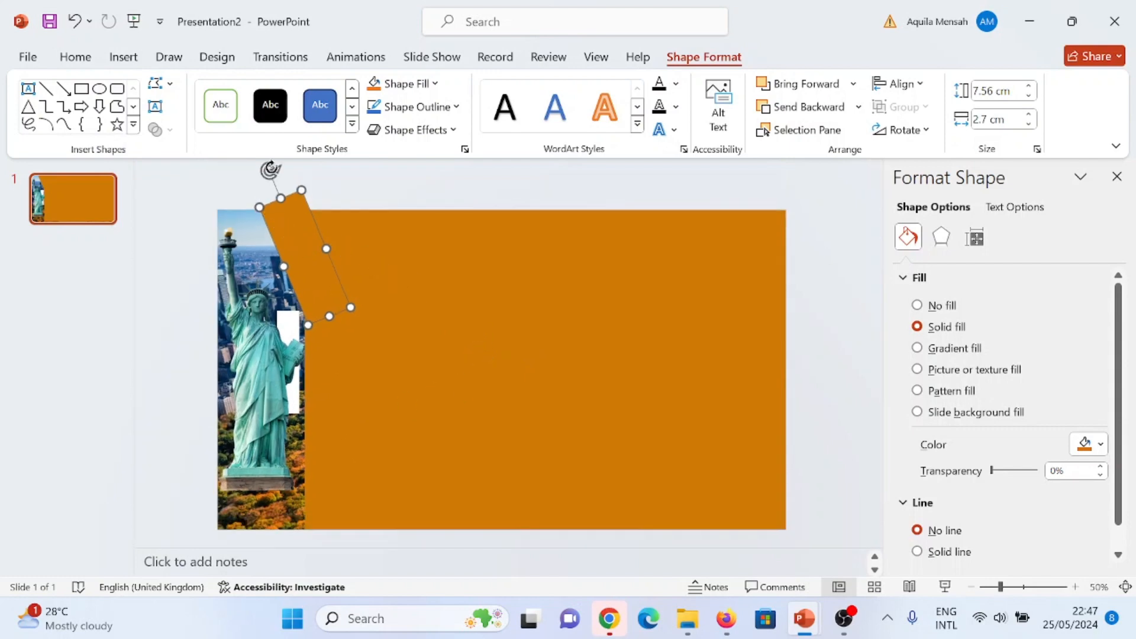
drag(264, 172, 255, 175)
drag(281, 223, 273, 202)
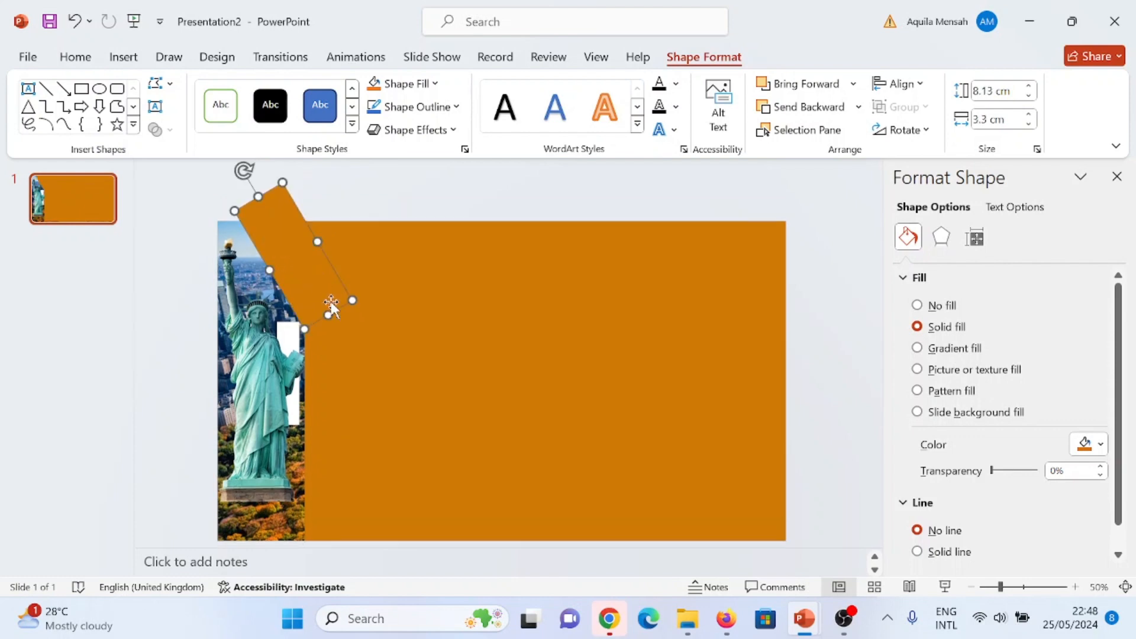
Duplicate the tilted strip, flip the copy horizontally, and place it across the lower corner of the large rectangle's left edge
drag(299, 274, 337, 281)
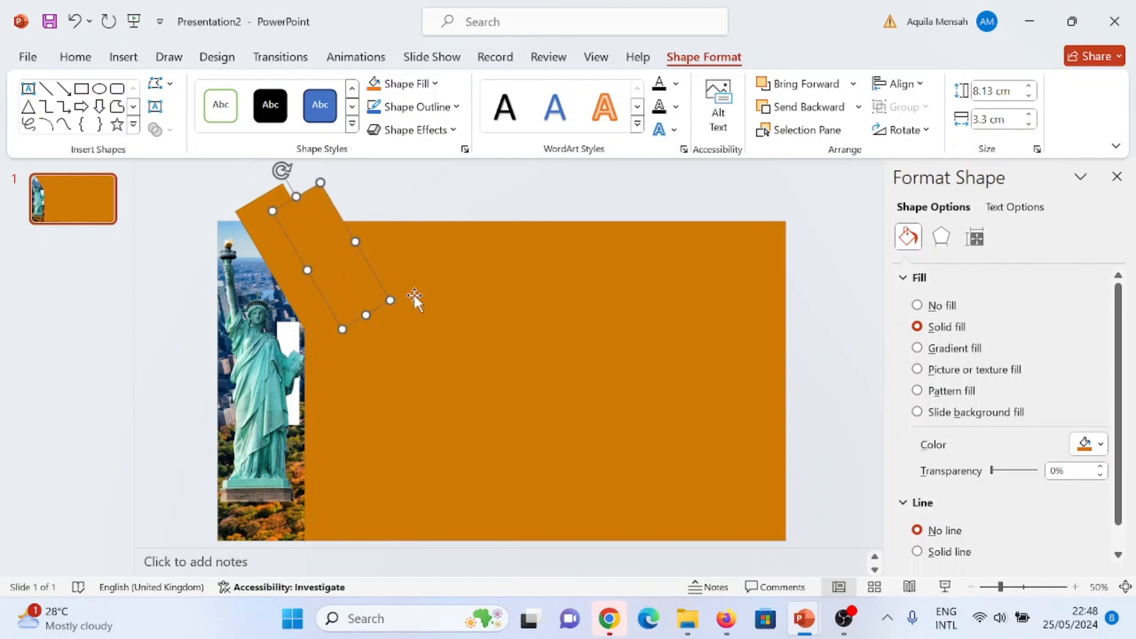
click(930, 131)
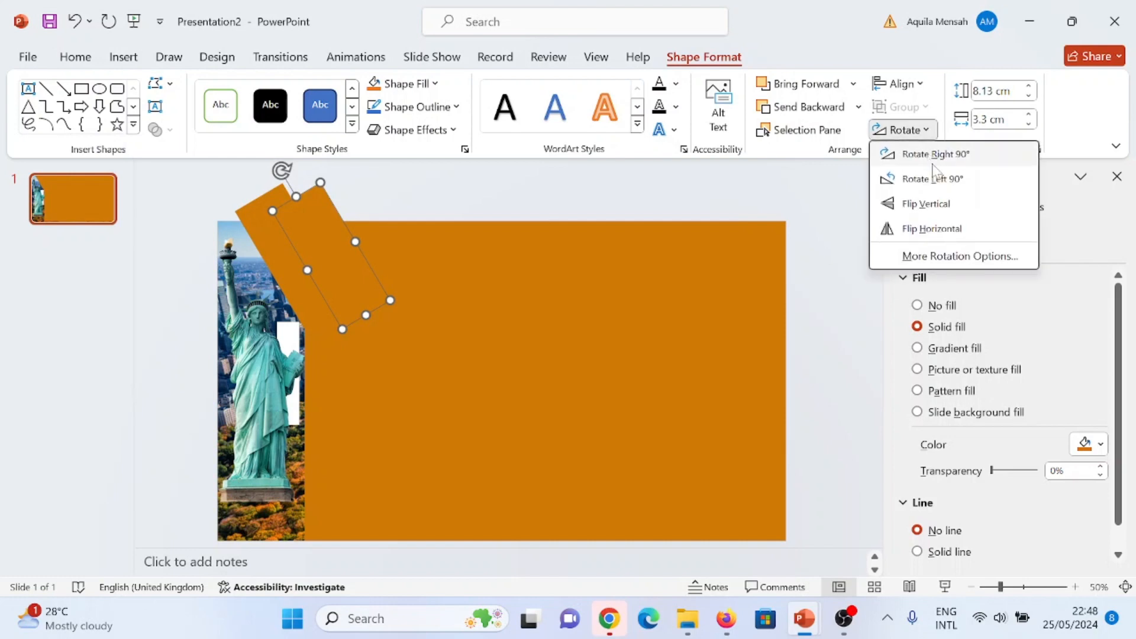
click(942, 232)
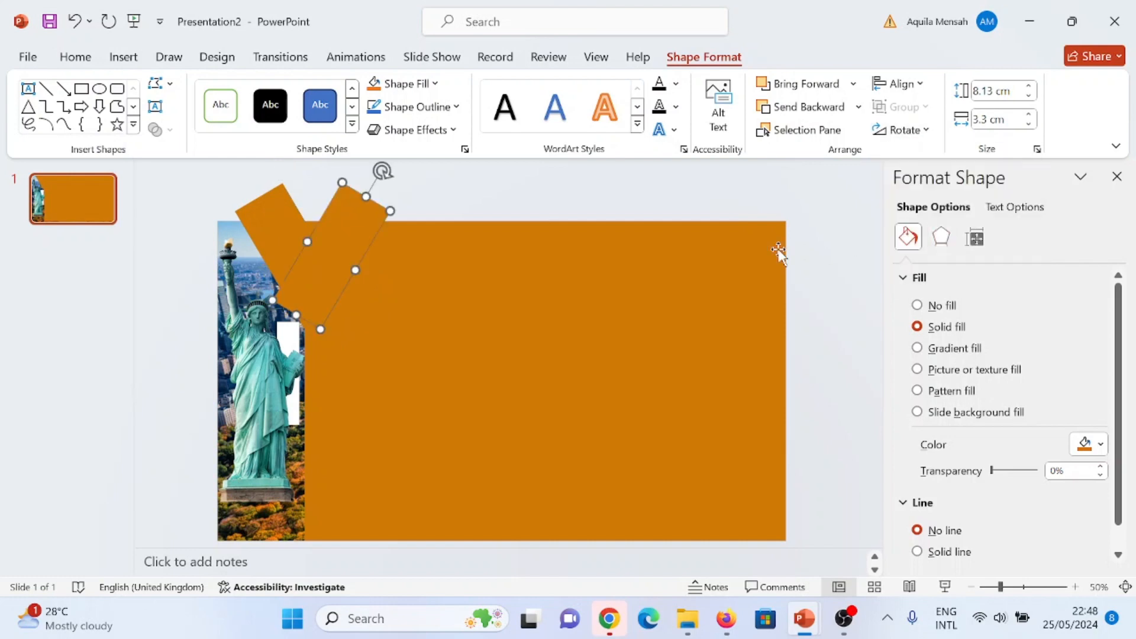
drag(353, 231, 310, 497)
scroll(680, 414, down, 1)
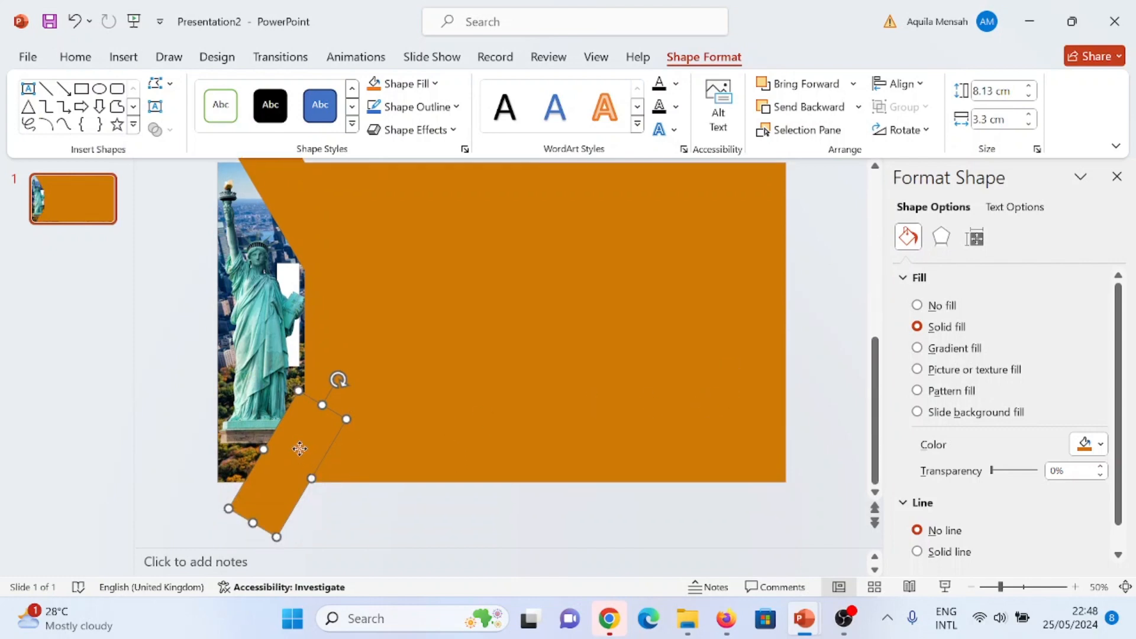
drag(300, 448, 305, 443)
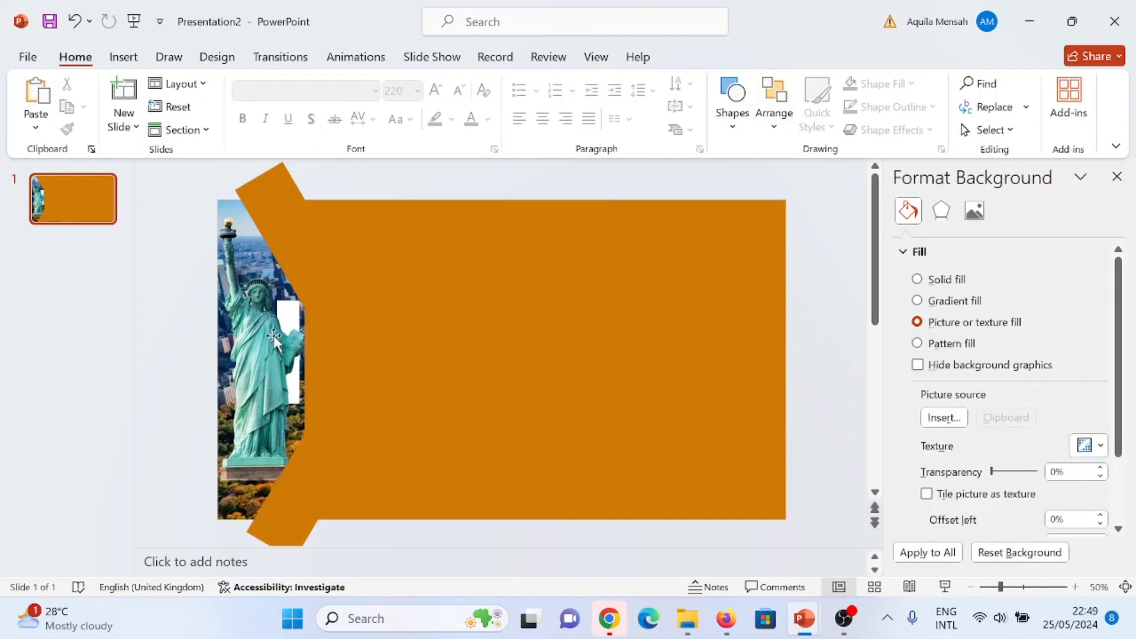
Bring the Statue of Liberty picture to the front of the orange shapes
click(273, 335)
right_click(283, 344)
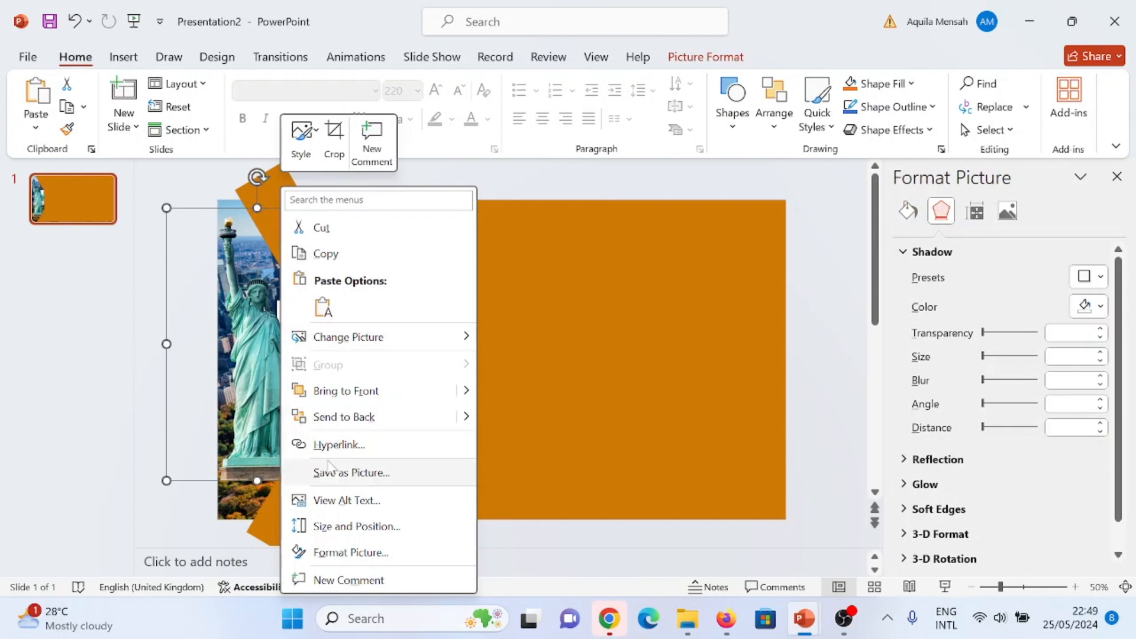
click(355, 389)
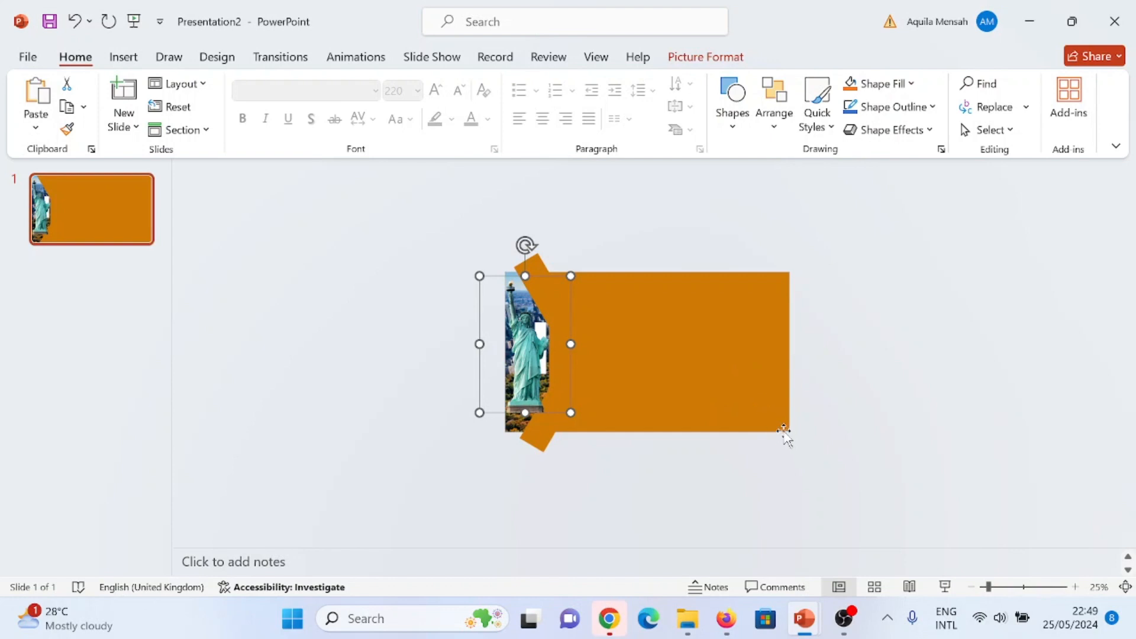
Select the statue together with all the orange shapes and move them left until the statue sits off the slide
shift+click(644, 310)
shift+click(538, 442)
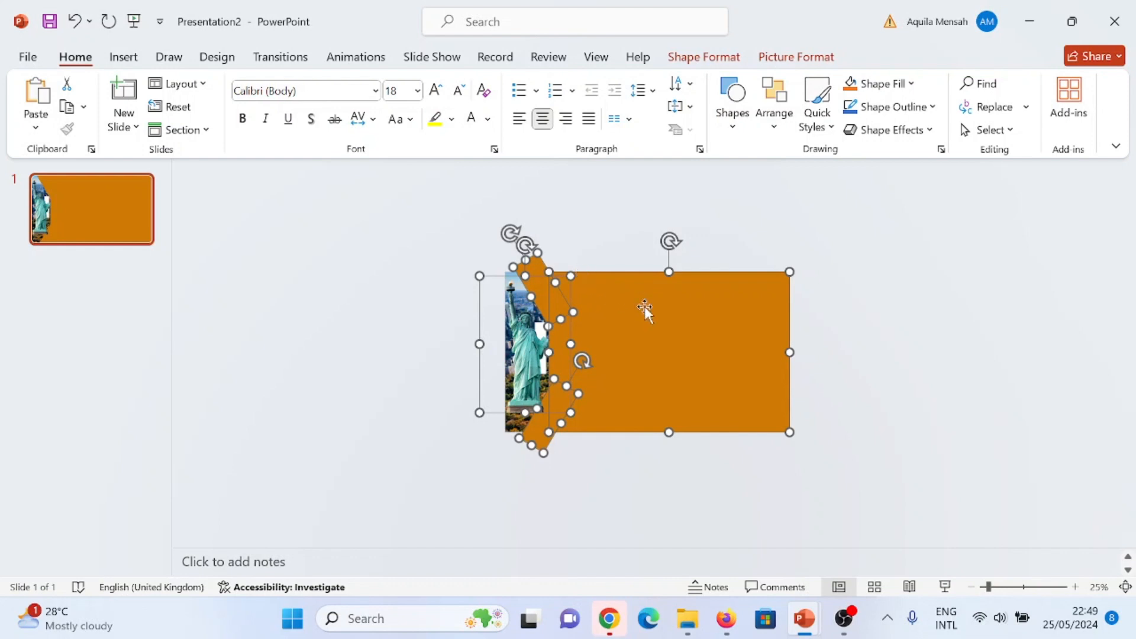
drag(659, 338, 552, 335)
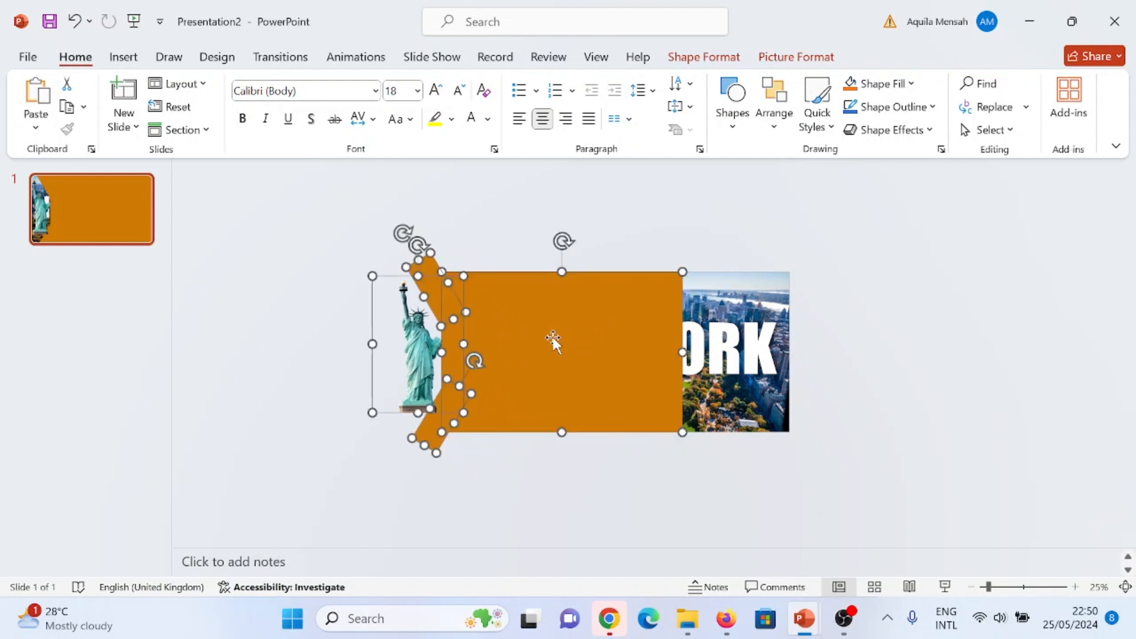
Stretch the large orange rectangle's right edge to the slide's right edge so it covers the whole slide
click(569, 374)
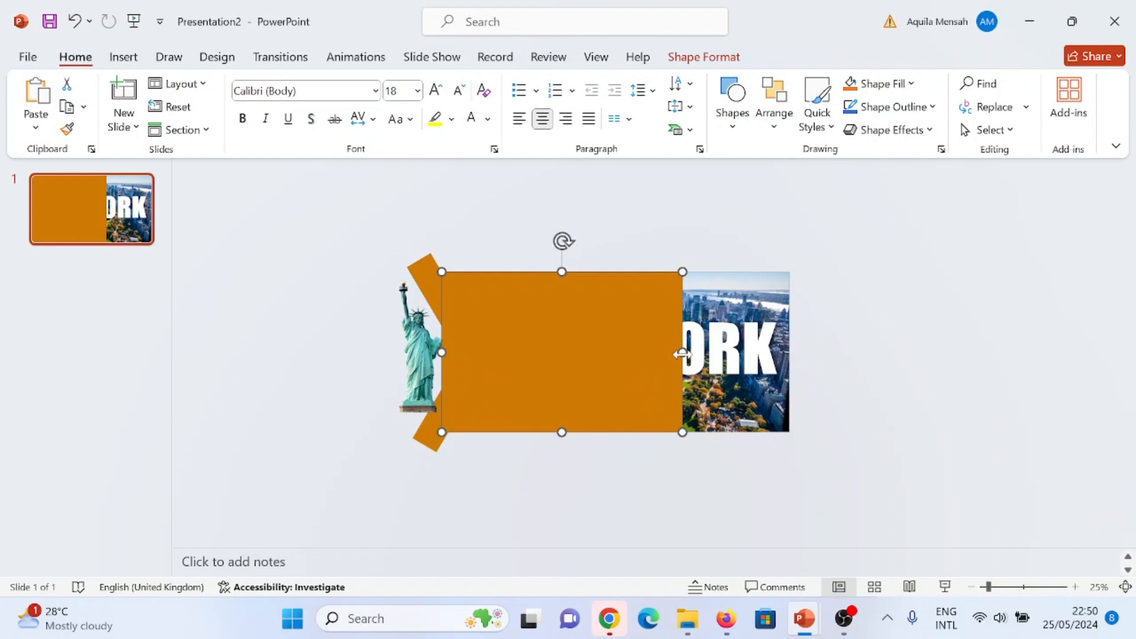
drag(683, 353, 789, 357)
click(657, 504)
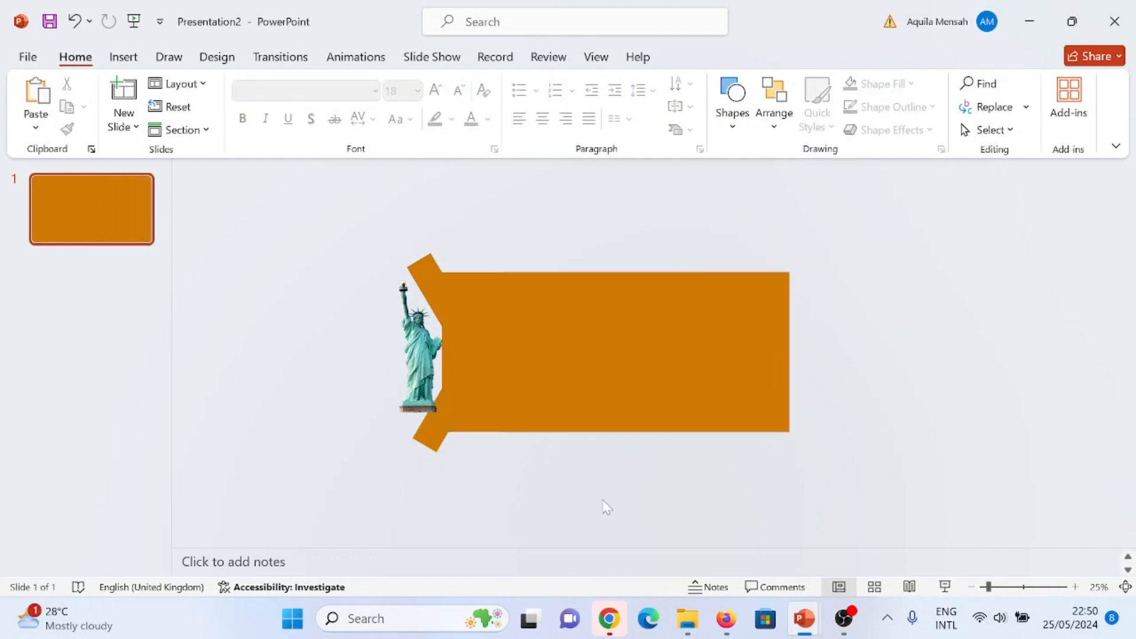
Add a text box reading WELCOME on the right half of the orange rectangle
click(123, 56)
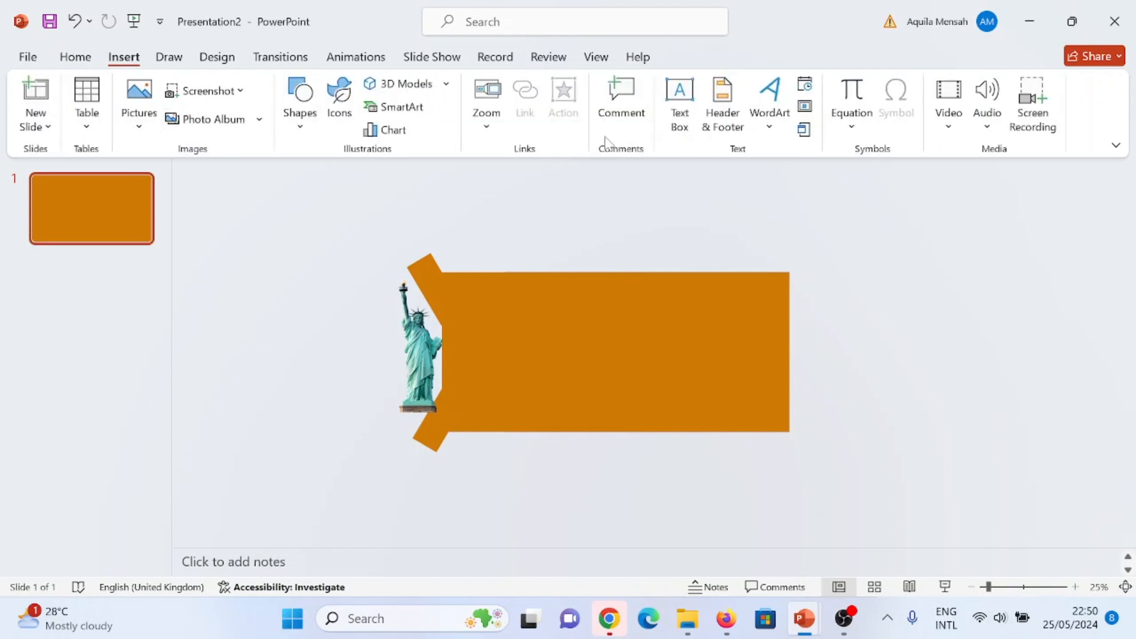
click(679, 110)
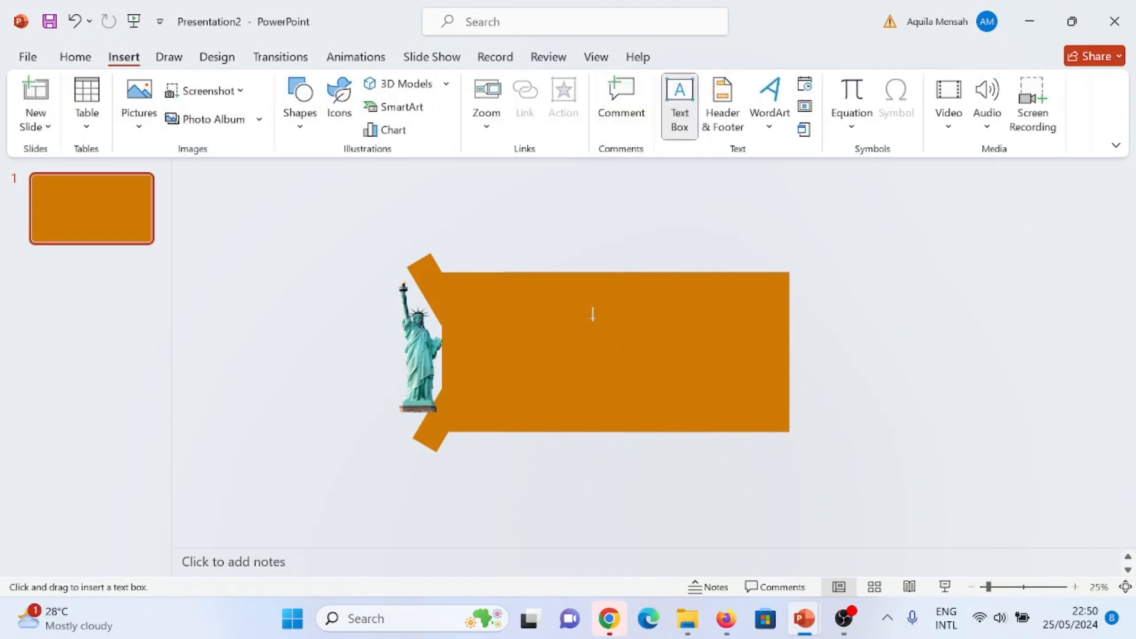
drag(593, 318, 773, 349)
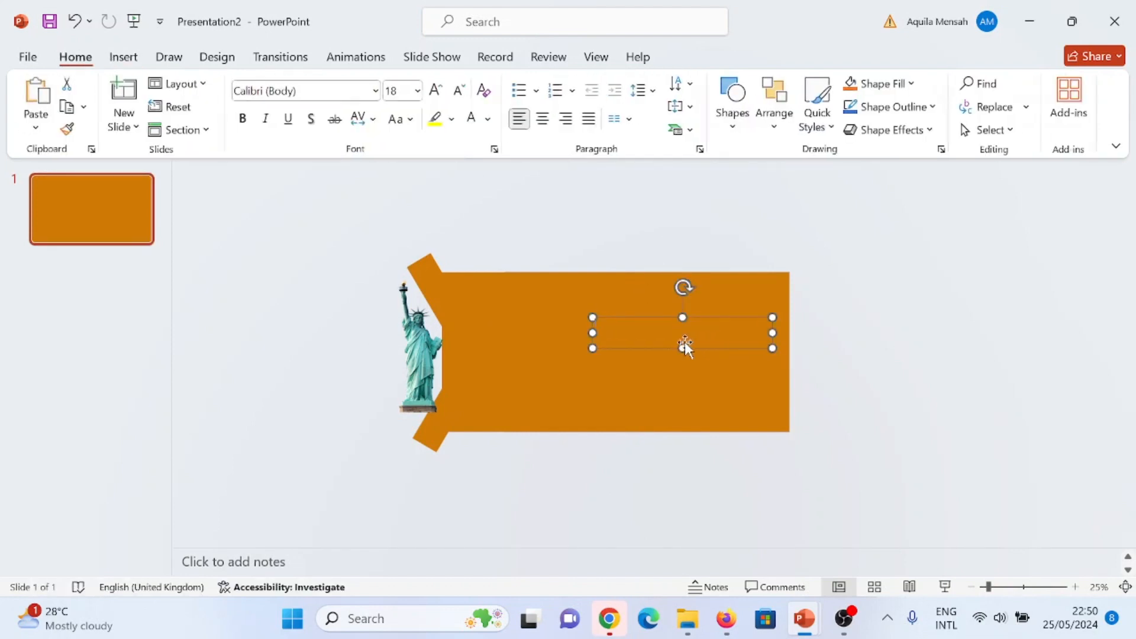
click(656, 334)
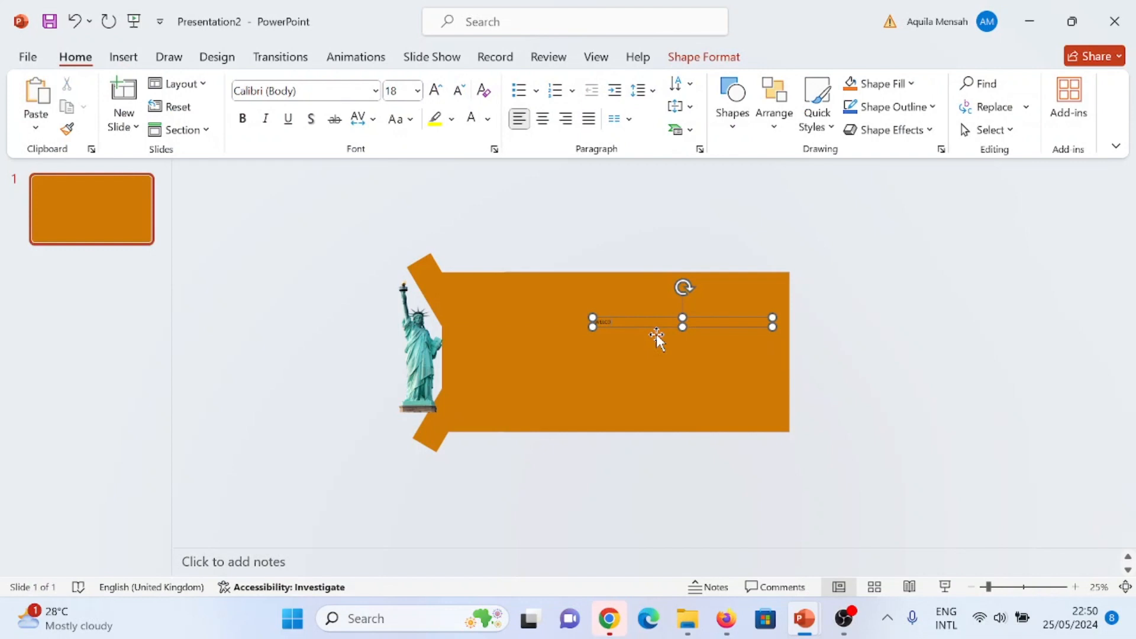
Set the WELCOME text in the Impact font at size 150
click(611, 324)
double_click(610, 322)
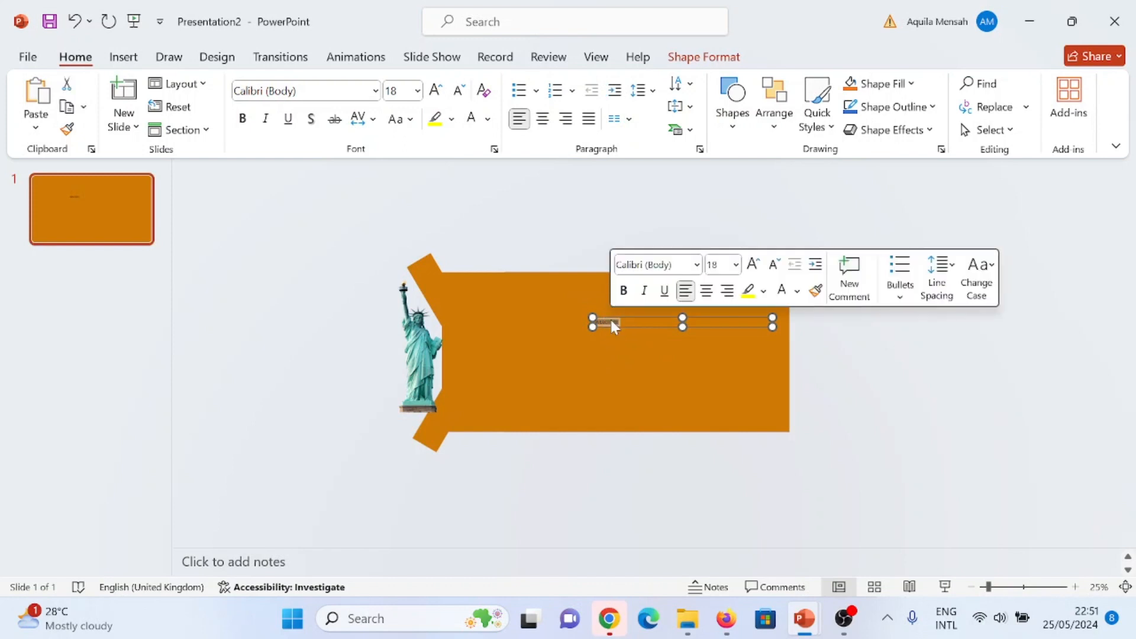
click(375, 91)
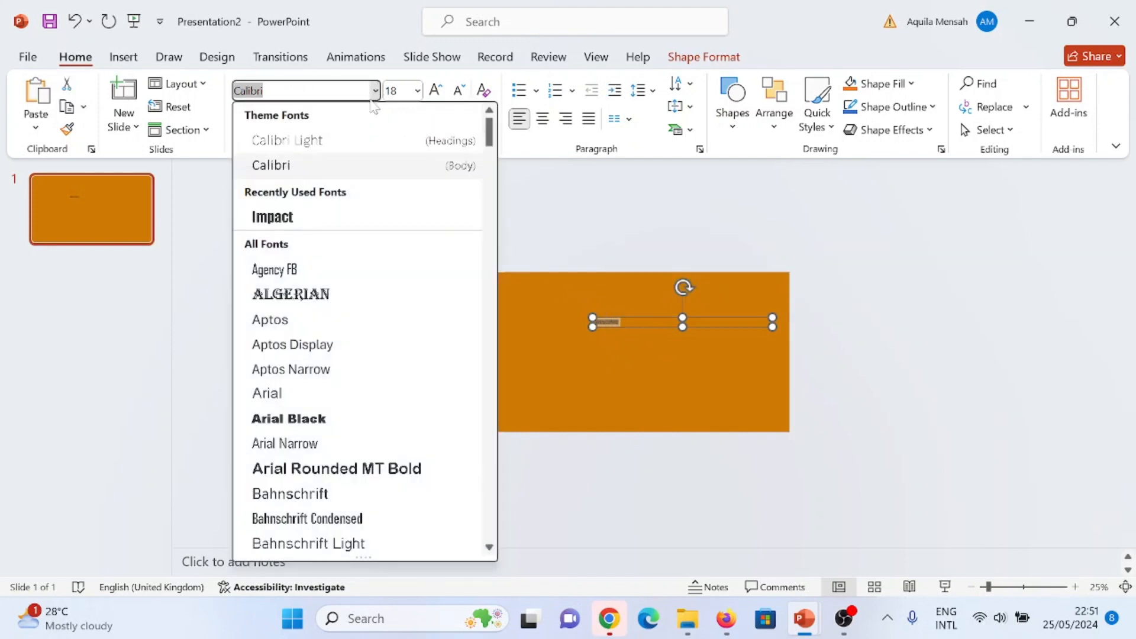
click(337, 217)
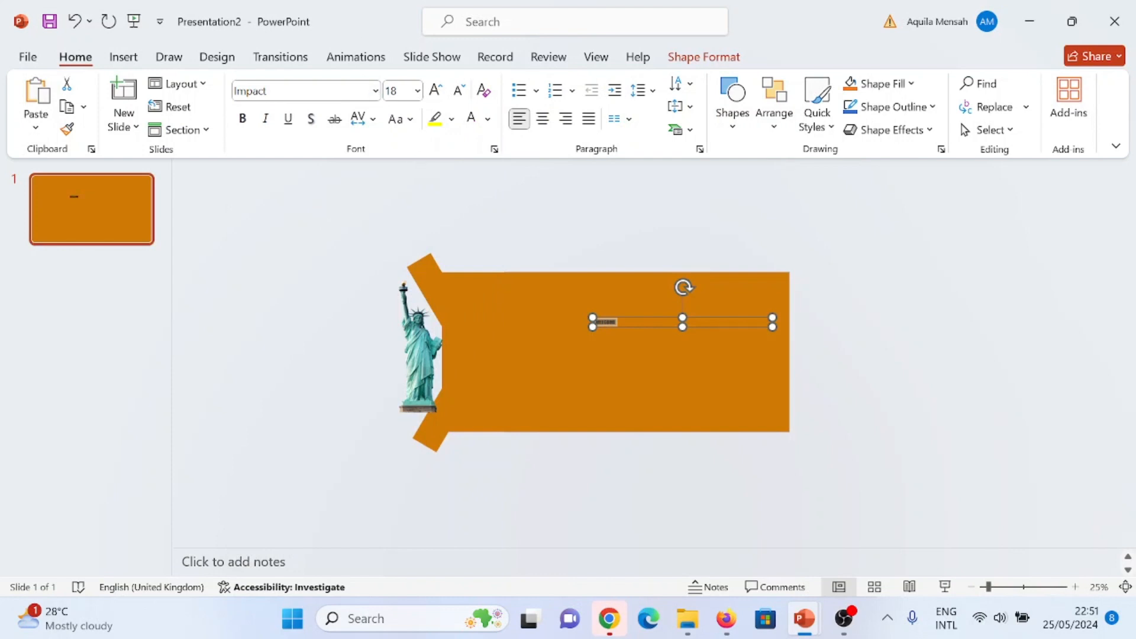
click(395, 90)
text(150)
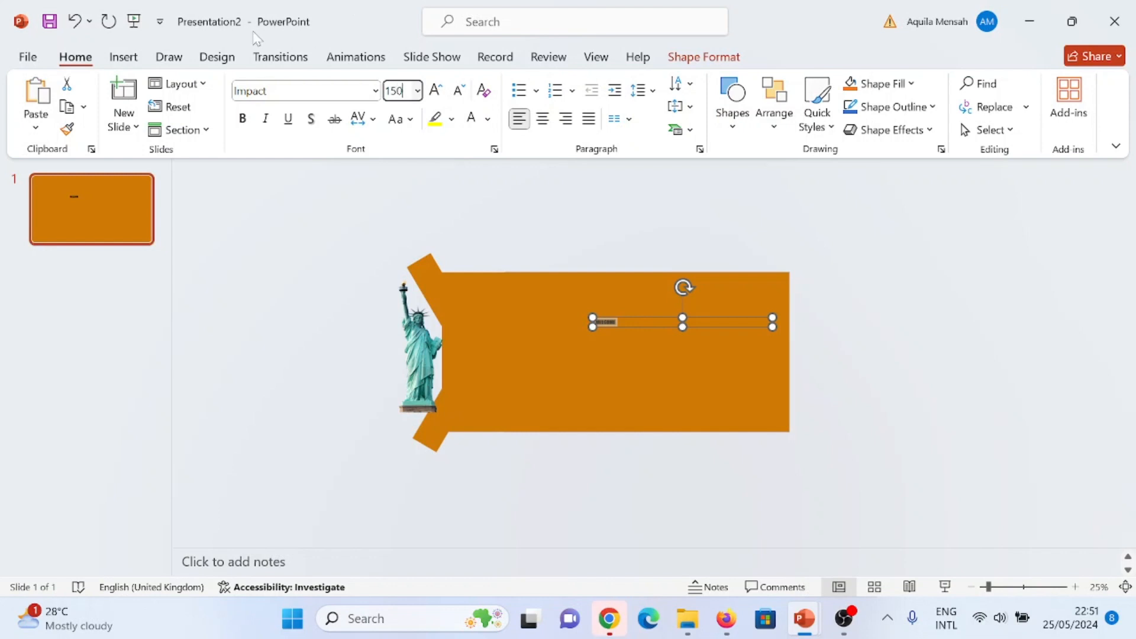
key(Return)
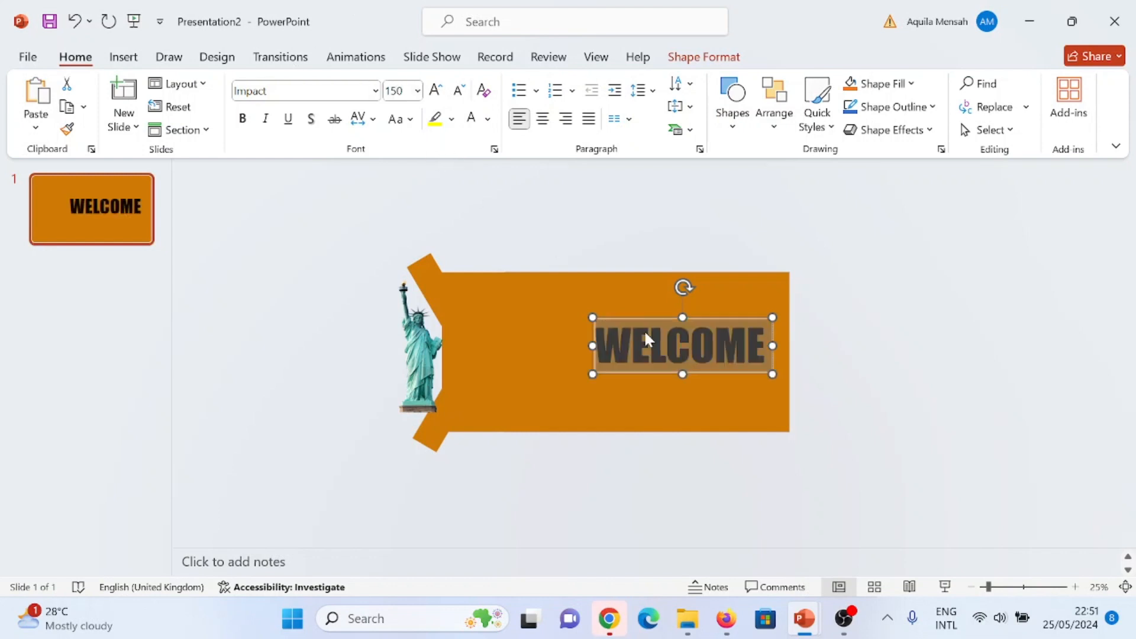
Color the WELCOME text white and move its box up and left, toward the middle of the orange rectangle
click(489, 124)
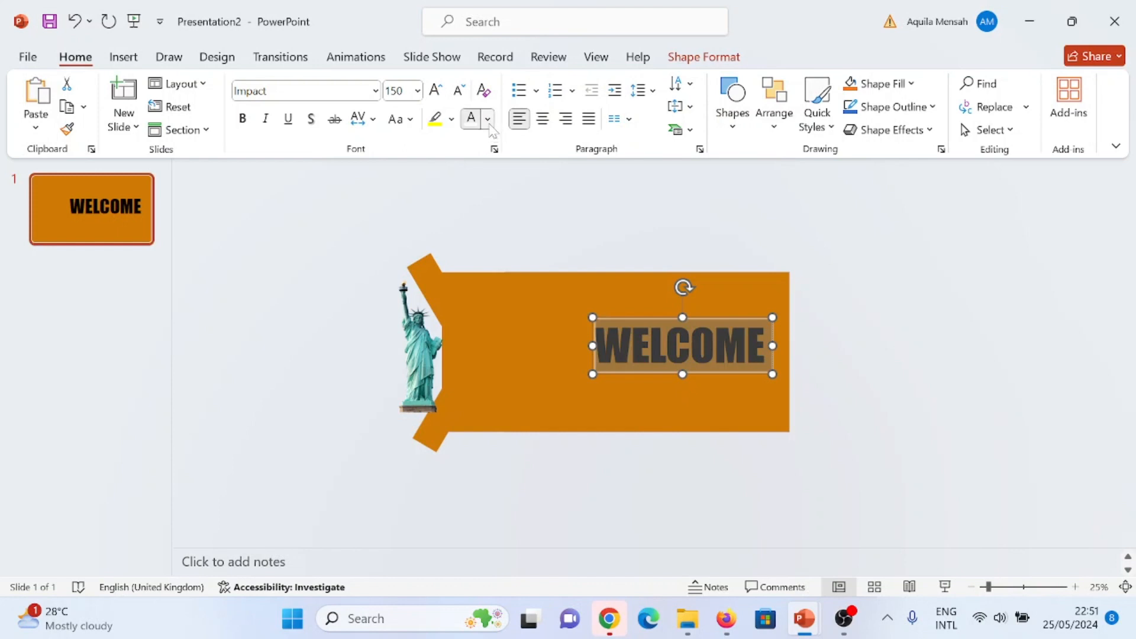
click(474, 241)
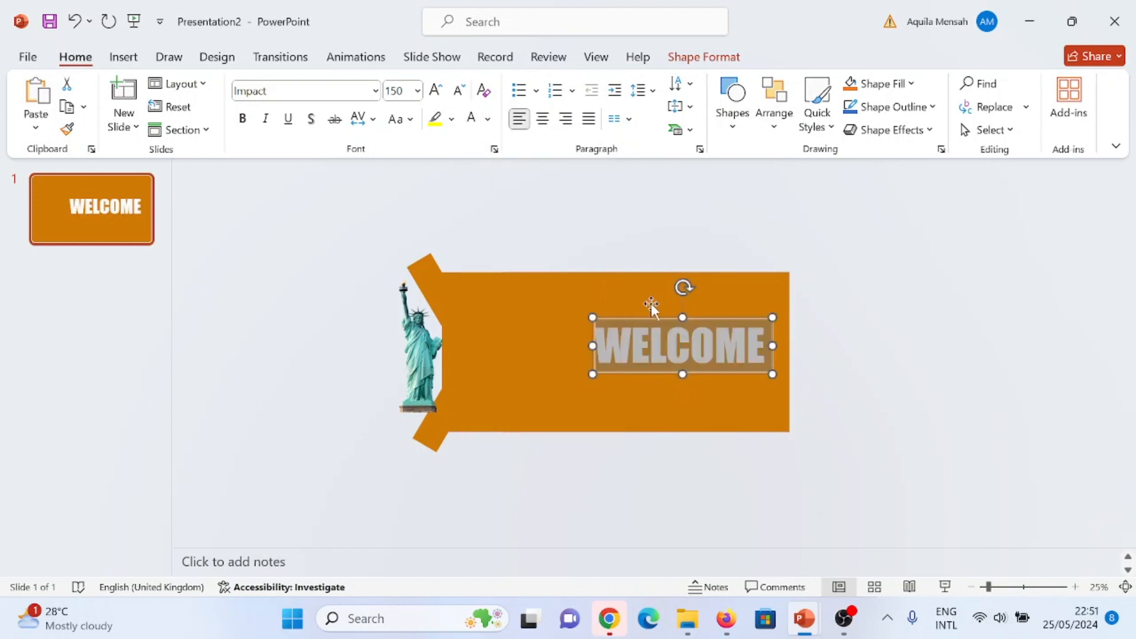
click(640, 318)
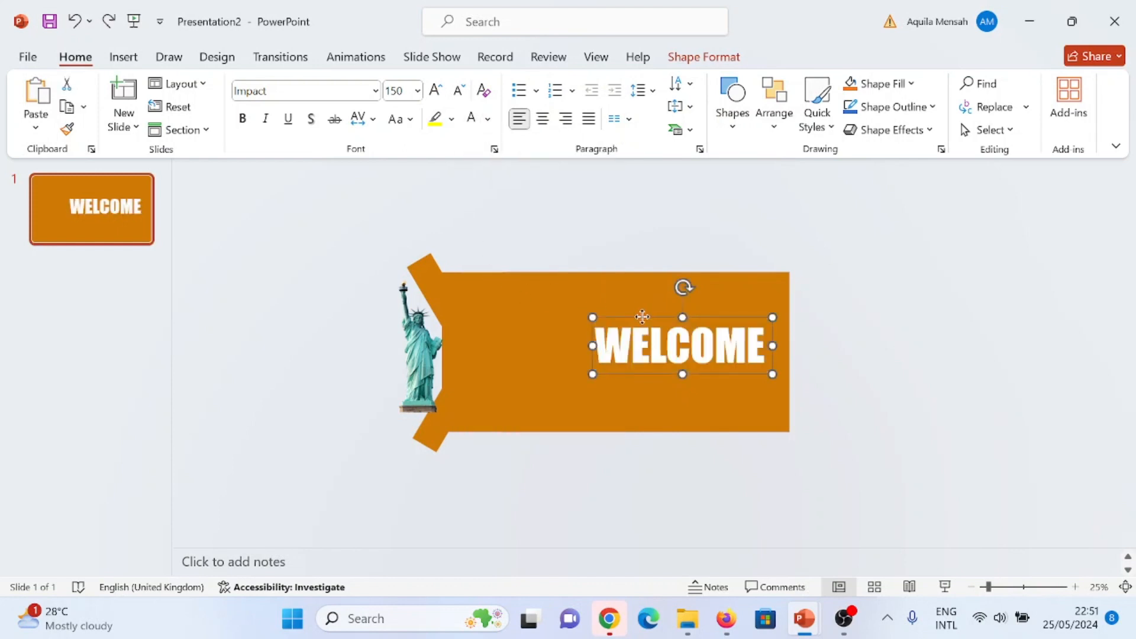
drag(640, 318, 599, 307)
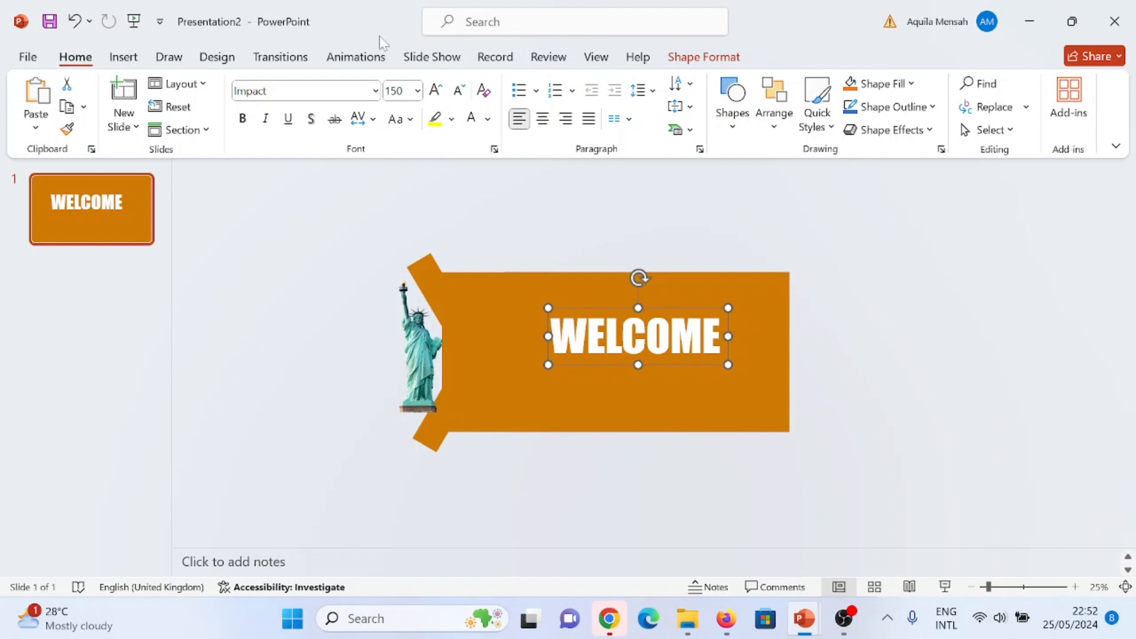
Apply a Float In entrance animation to the WELCOME text box with a duration of 0.50 seconds
click(355, 57)
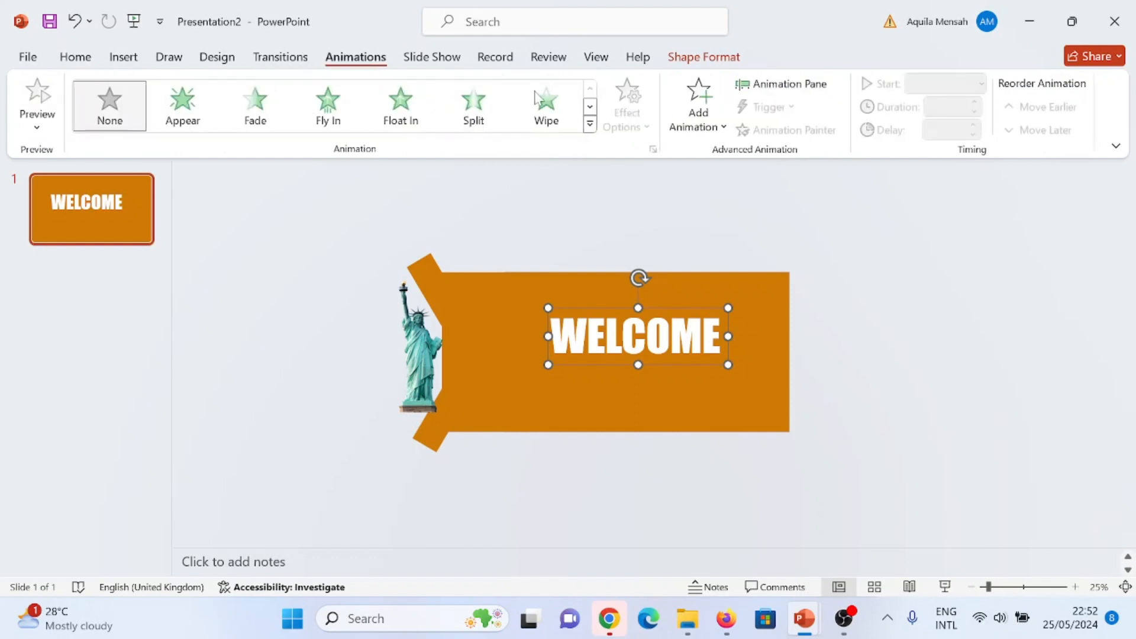
click(414, 100)
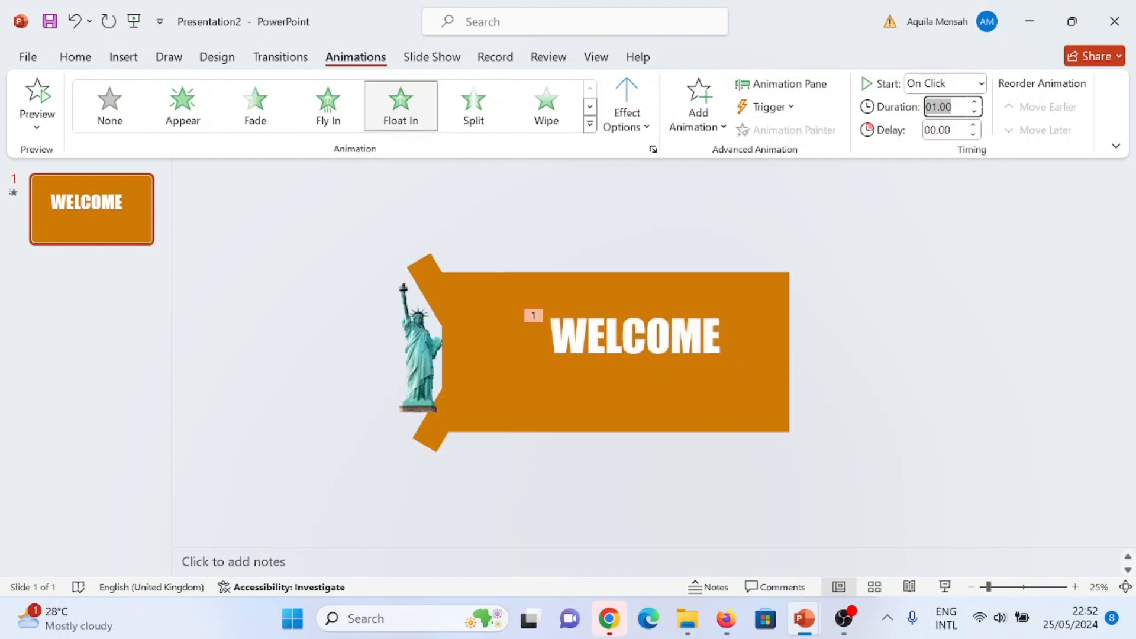
text(0.50)
click(912, 195)
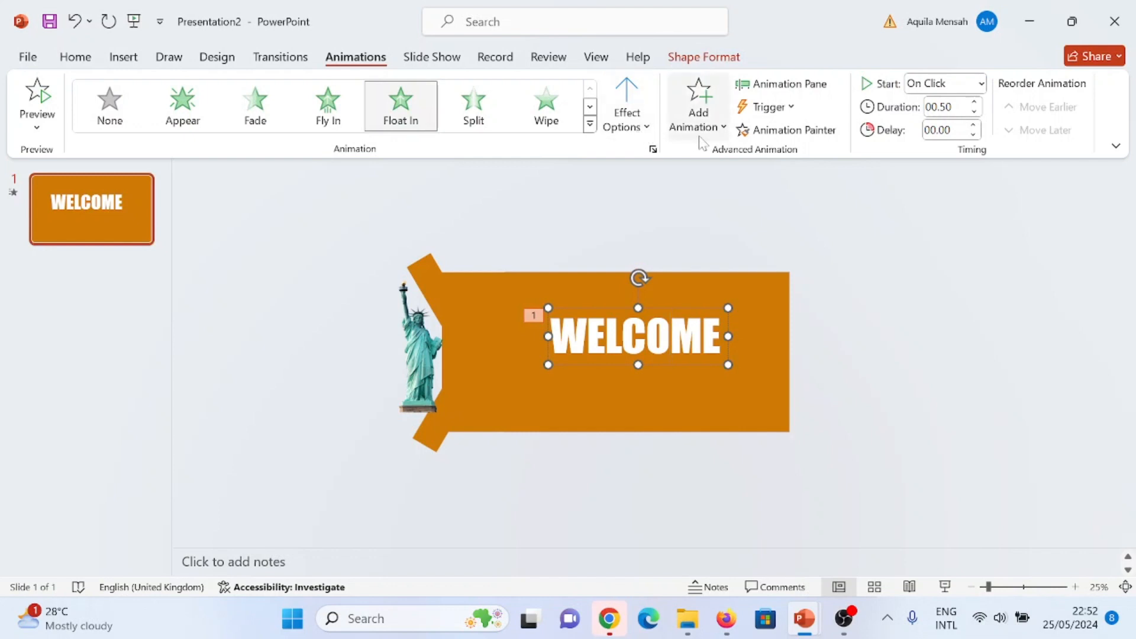
Add a Fly Out exit effect to the WELCOME text box, with its direction set to To Top
click(720, 136)
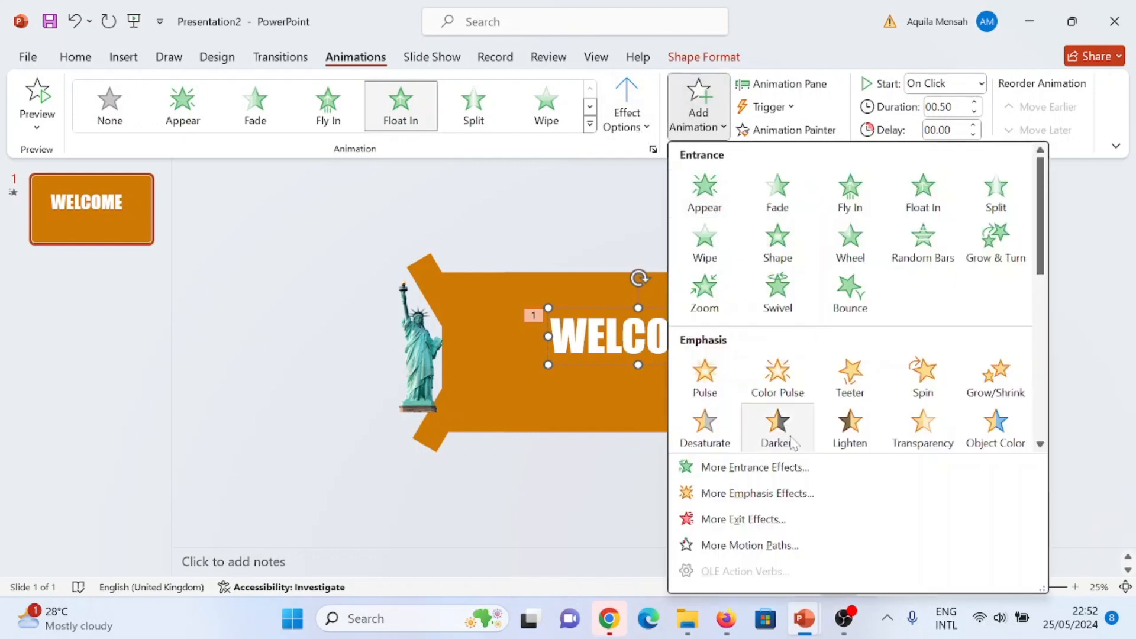
click(763, 520)
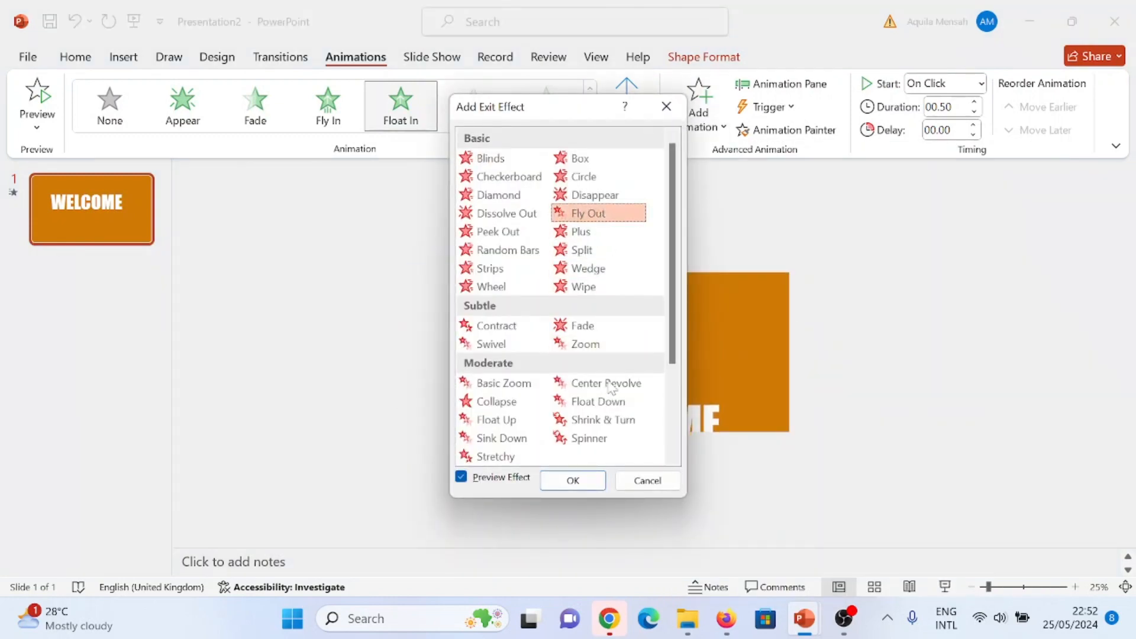
click(582, 482)
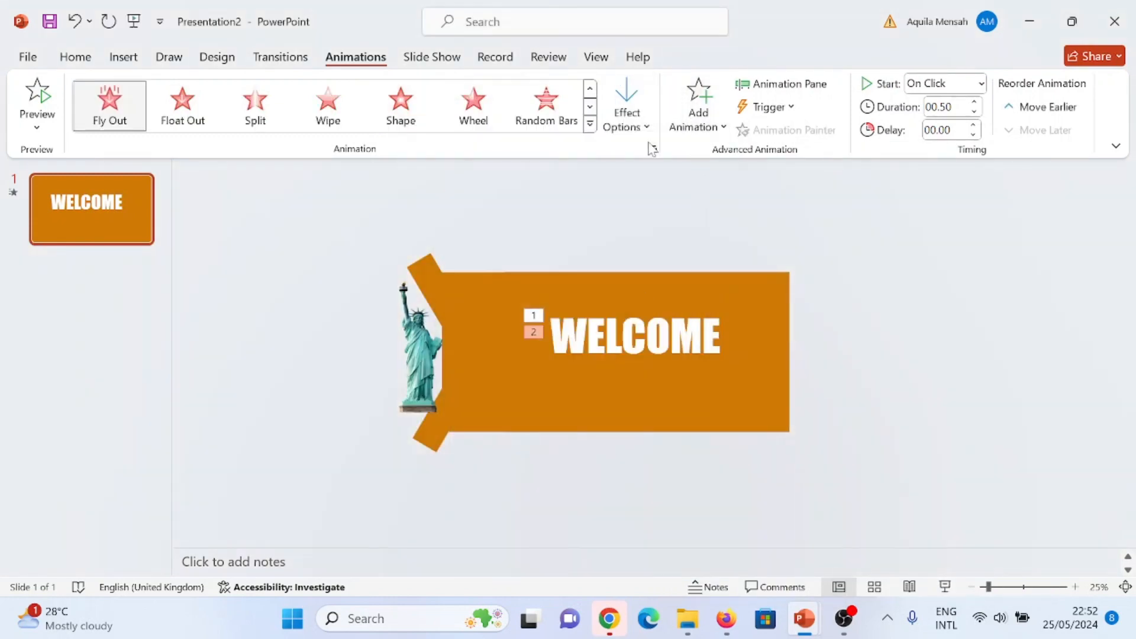
click(646, 124)
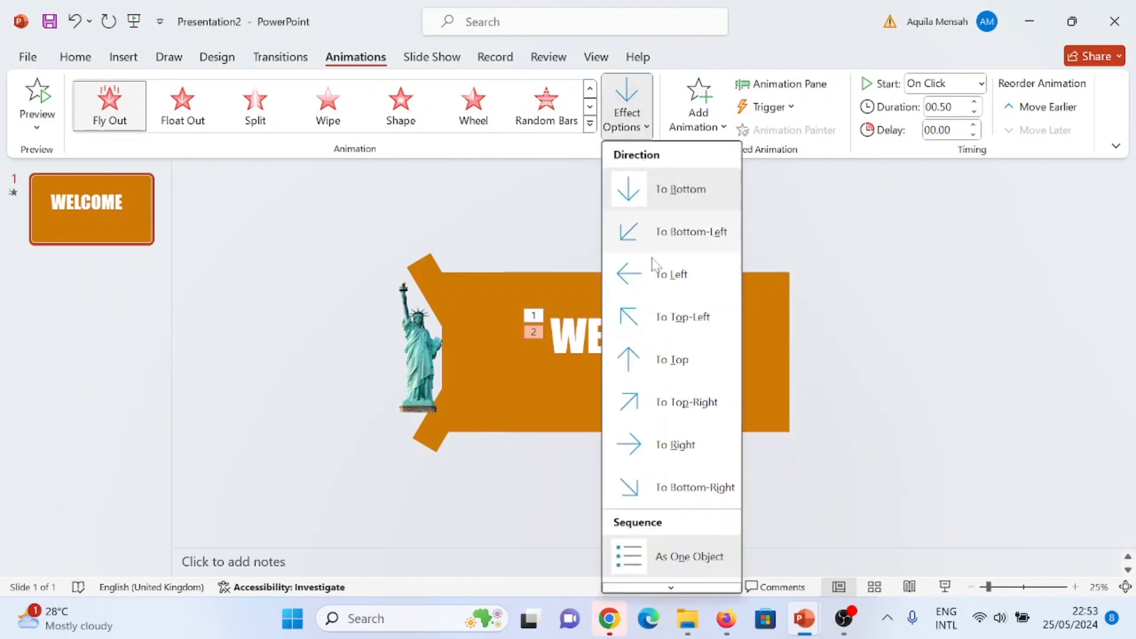
click(668, 359)
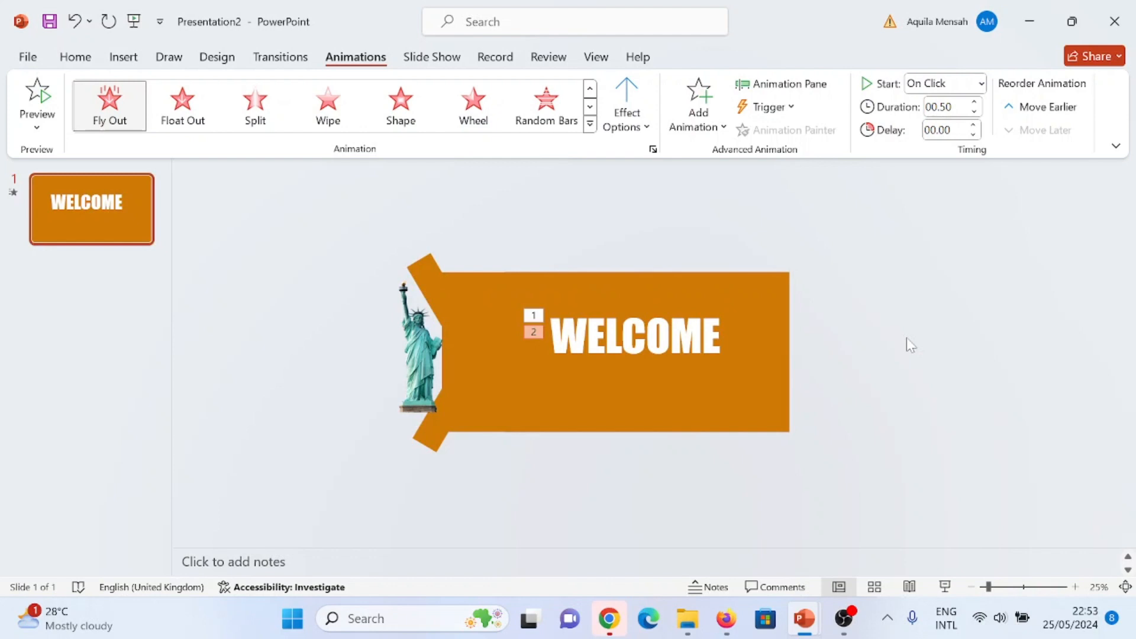
Duplicate the animated WELCOME text box, change the copy's text to TO, and place it centred over the original
click(595, 307)
click(591, 300)
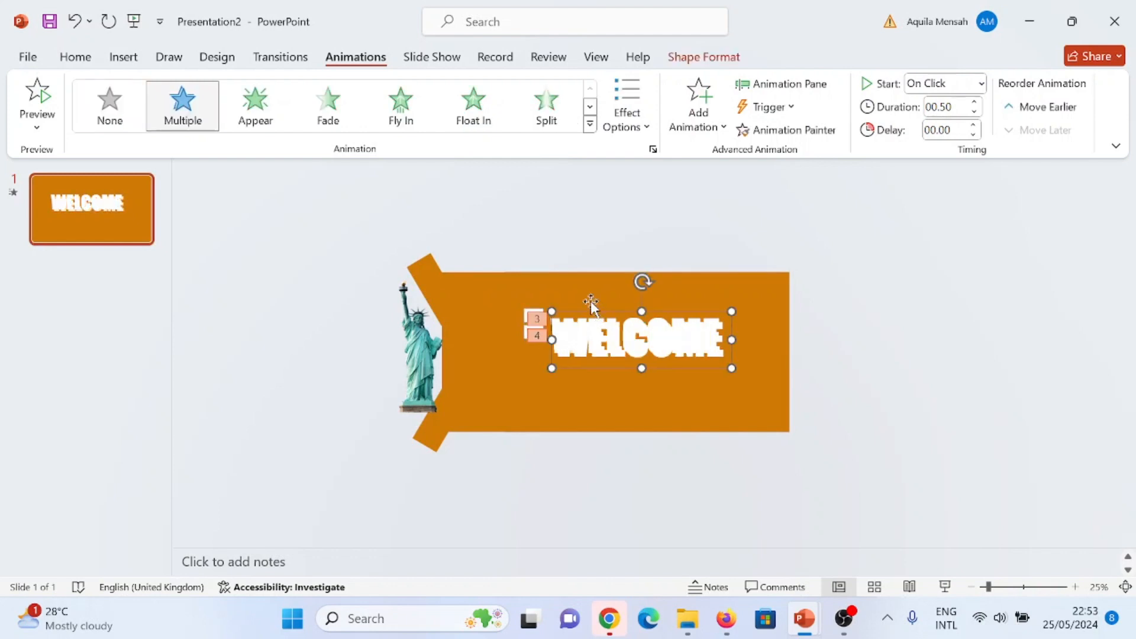
double_click(647, 346)
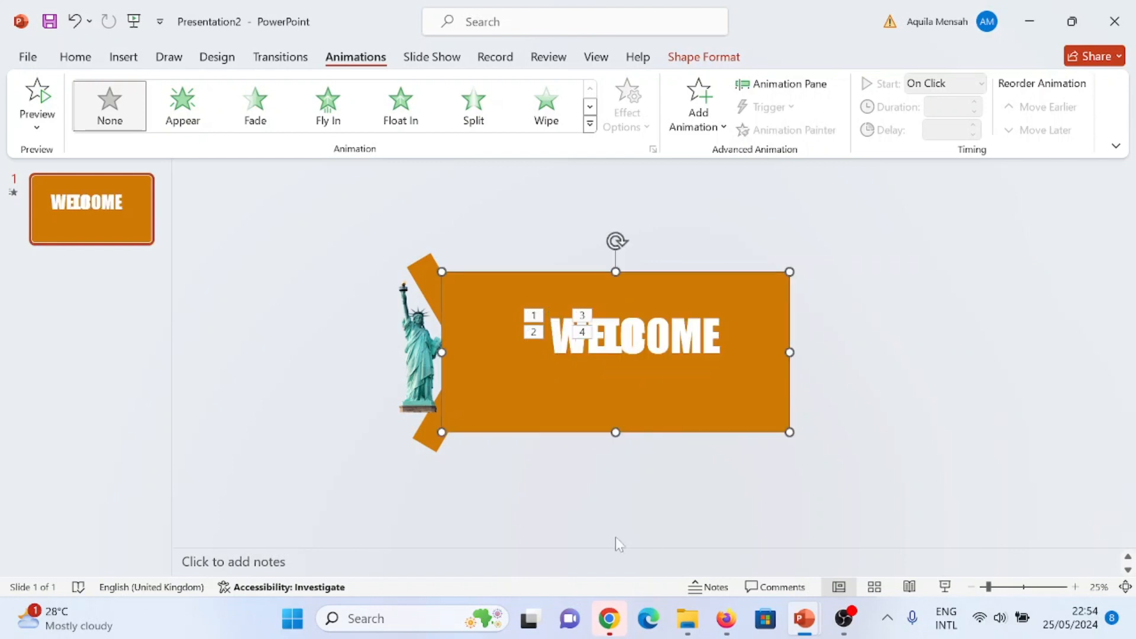
Duplicate slide 1 and delete both the TO and WELCOME text boxes from the copy
right_click(81, 223)
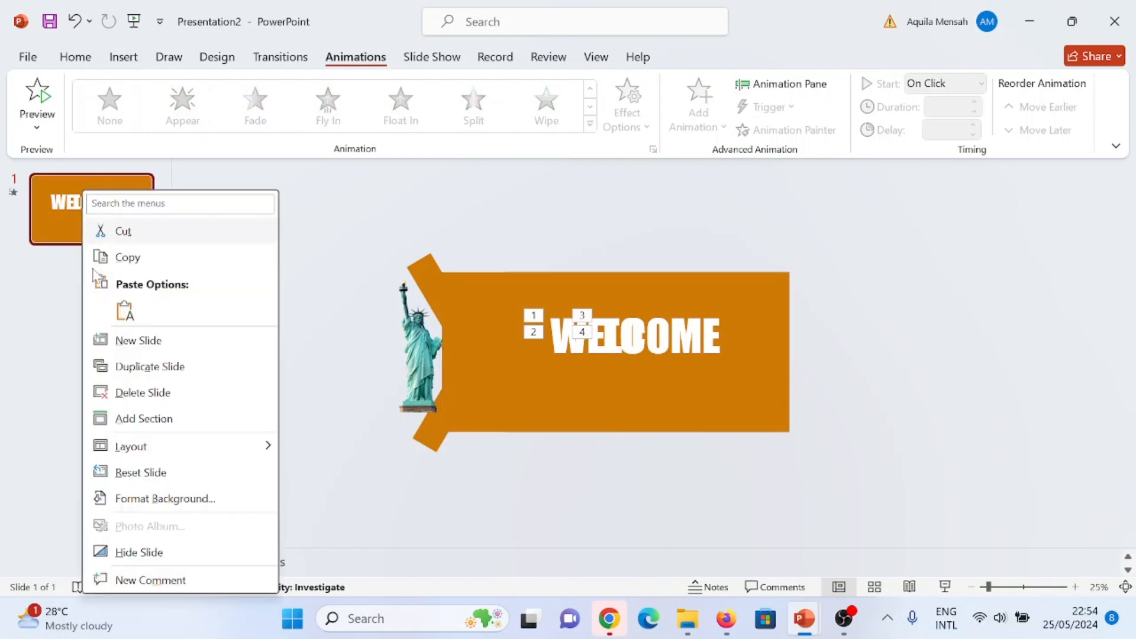
click(147, 367)
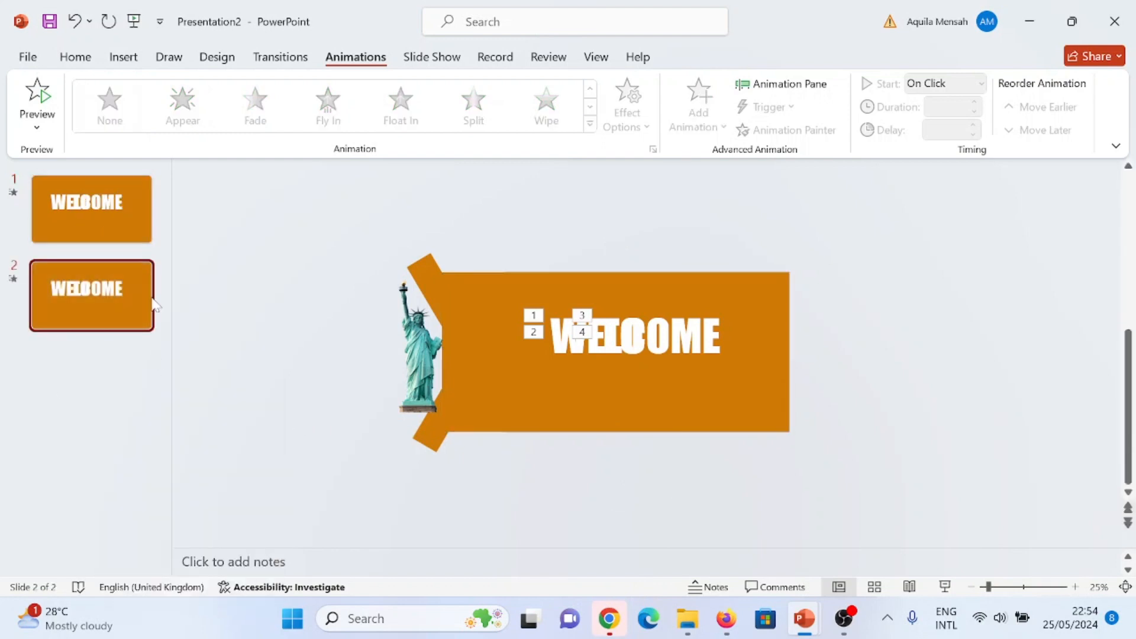
click(649, 333)
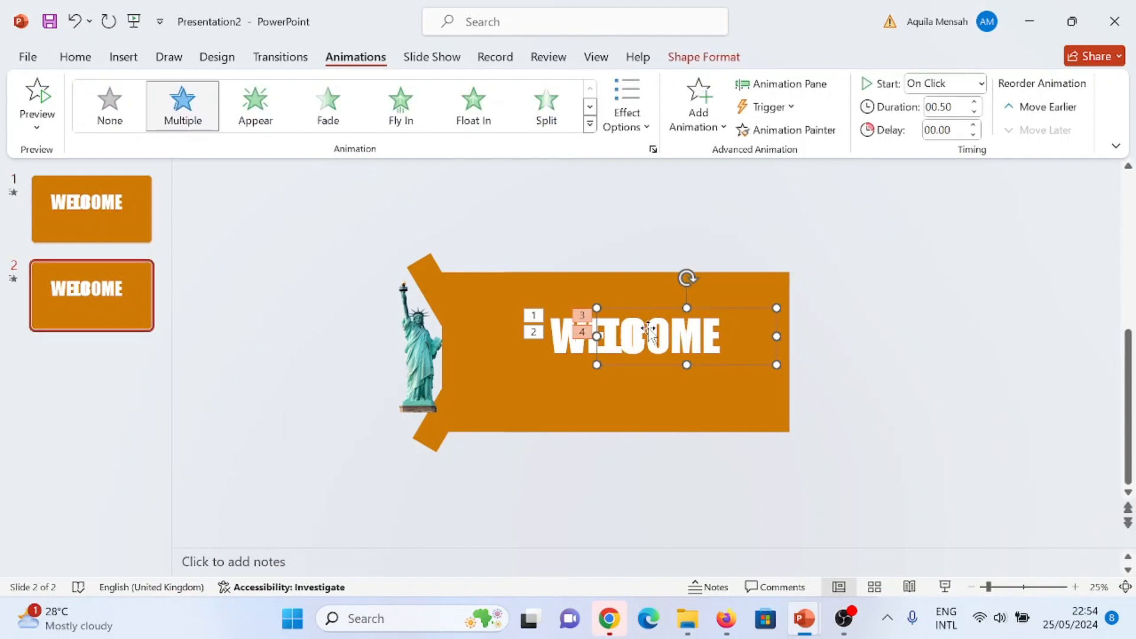
key(Delete)
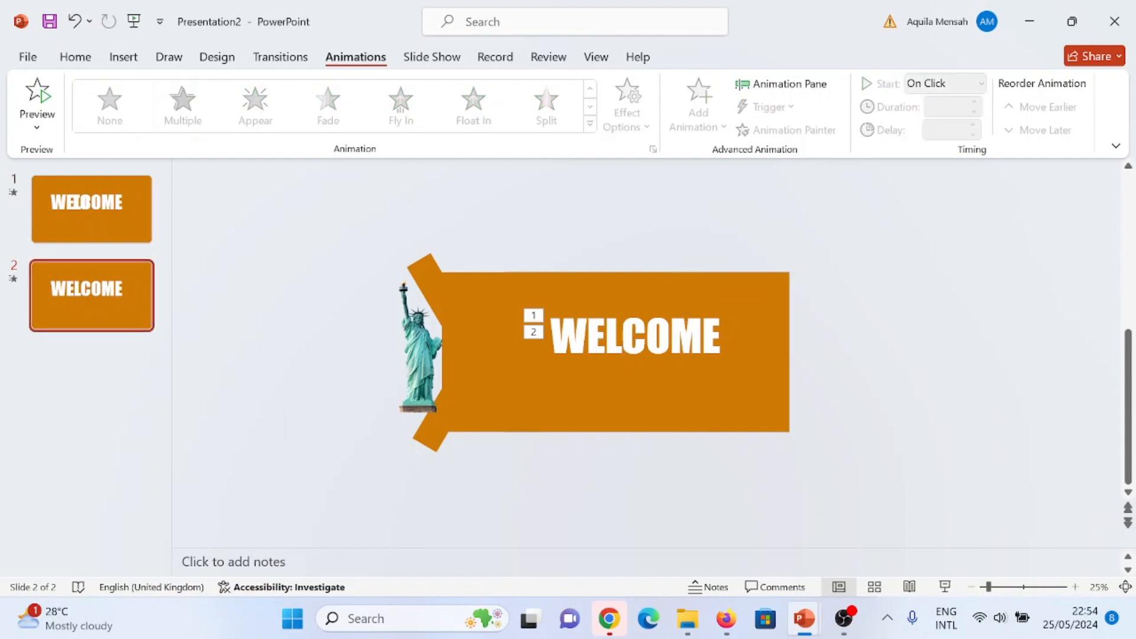
click(716, 317)
key(Delete)
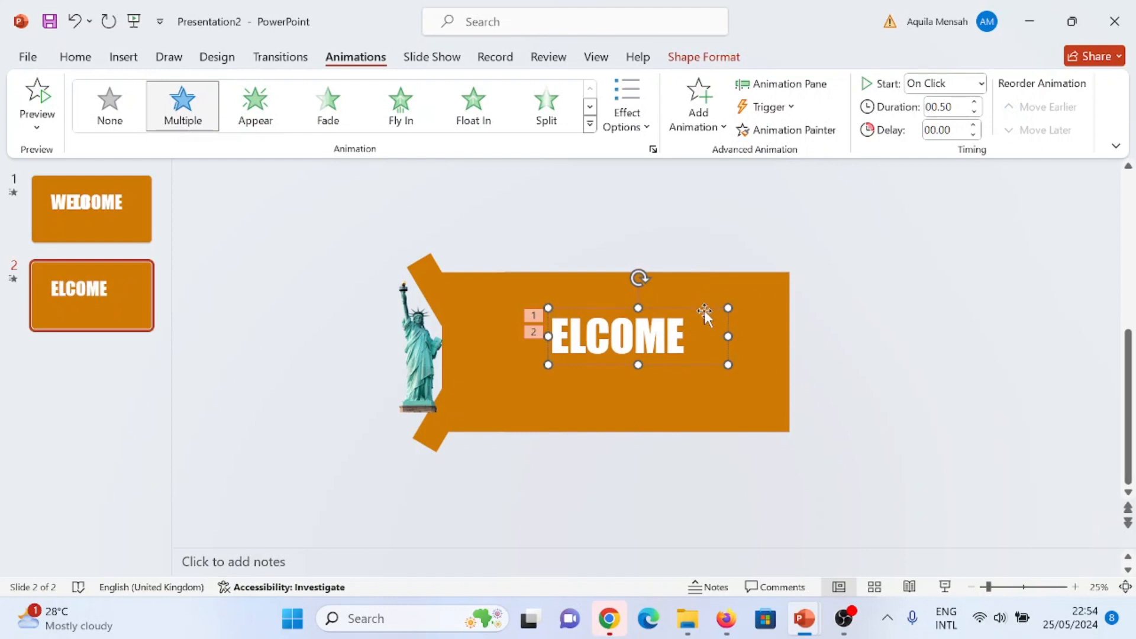
click(704, 310)
key(Delete)
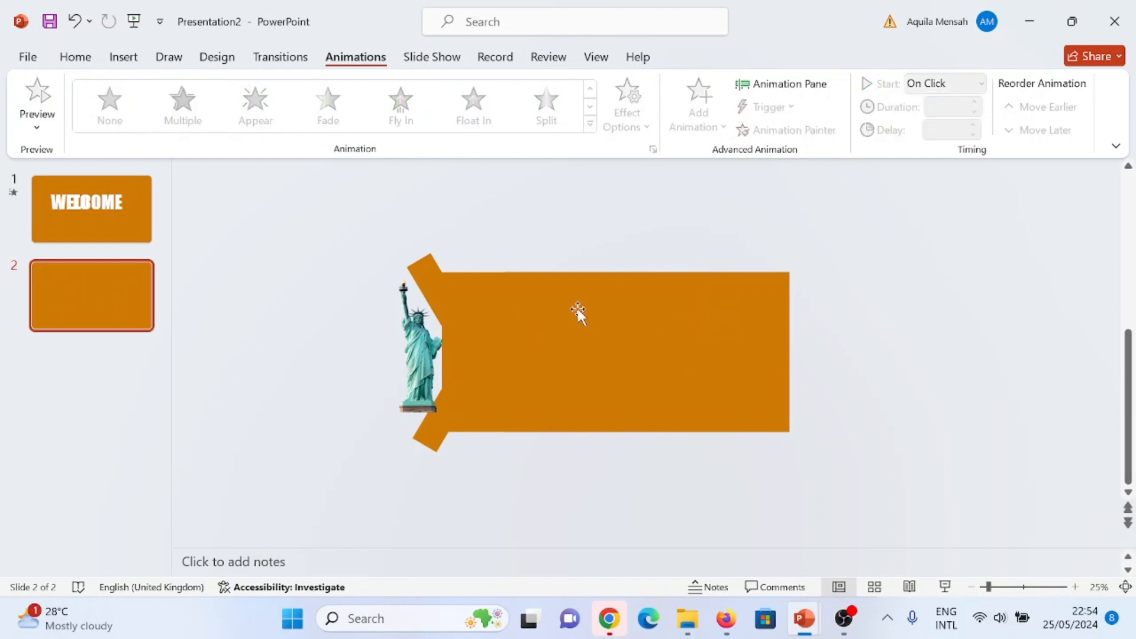
On slide 2, move the orange rectangle, both slanted orange strips and the Statue of Liberty picture together to the right, off the slide
click(578, 311)
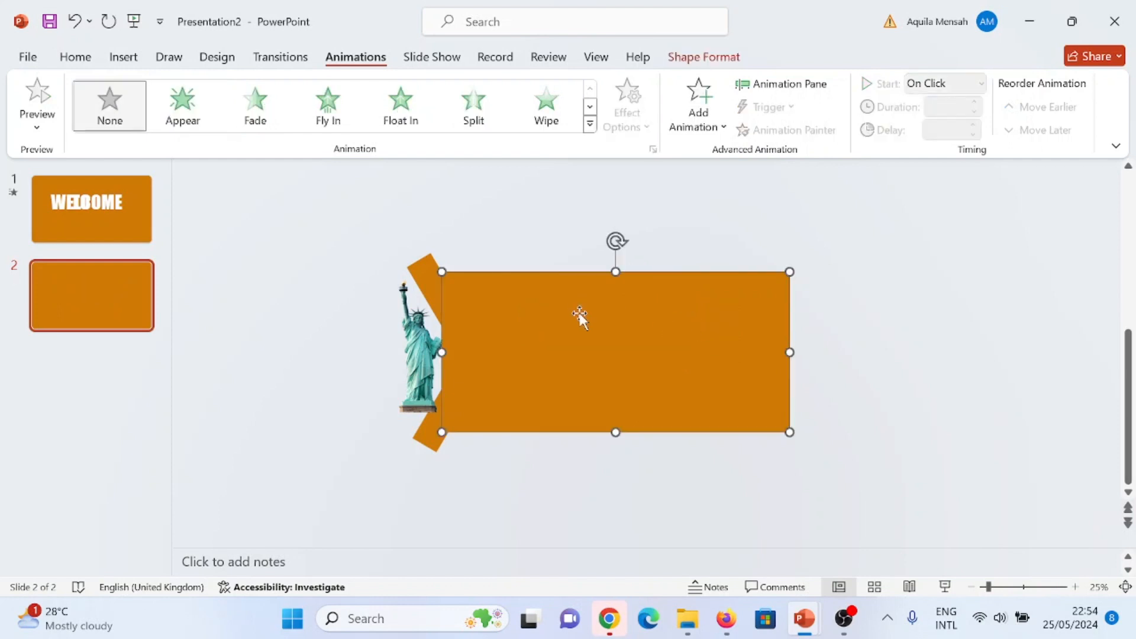
shift+click(428, 264)
shift+click(430, 420)
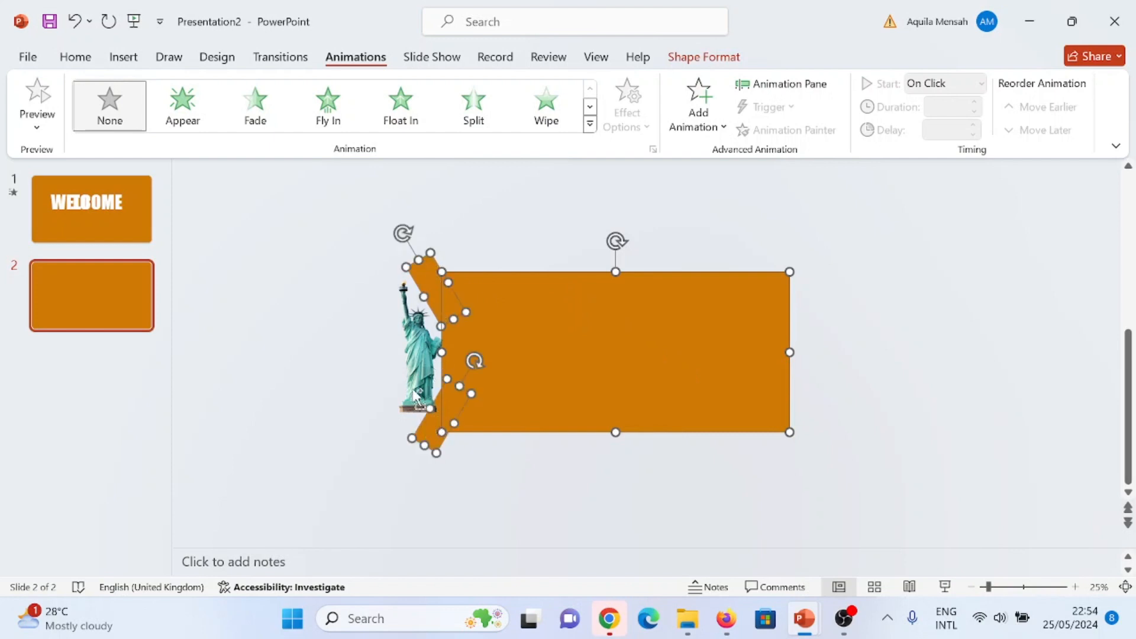
shift+click(419, 397)
drag(623, 345, 1038, 346)
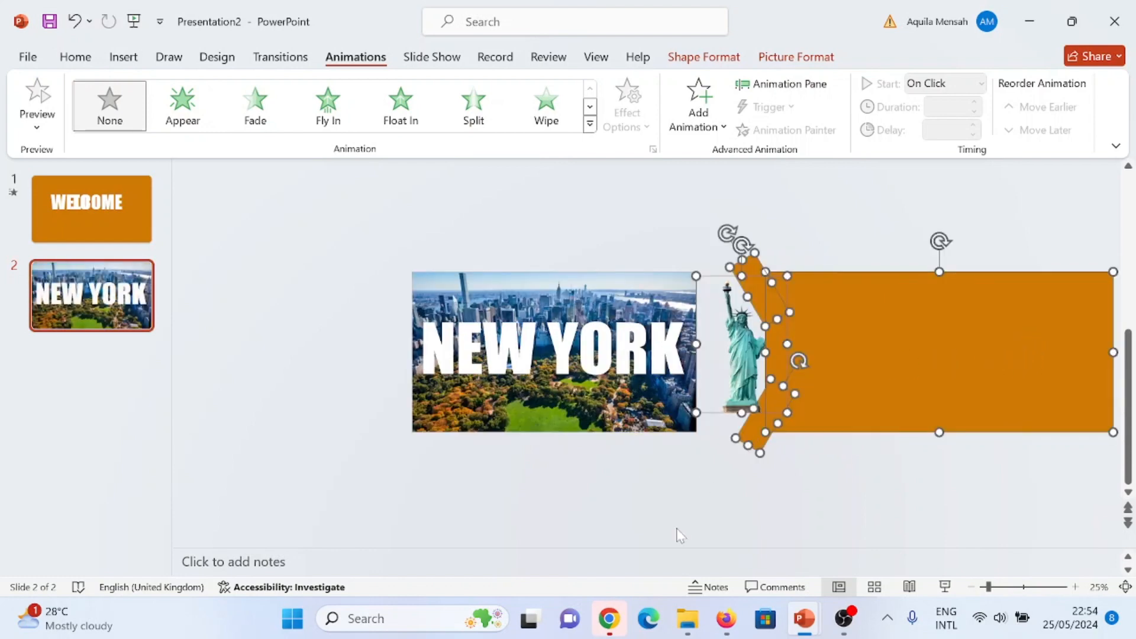
Apply a Morph transition with a duration of 10.00 seconds to all slides, starting from slide 1
click(91, 208)
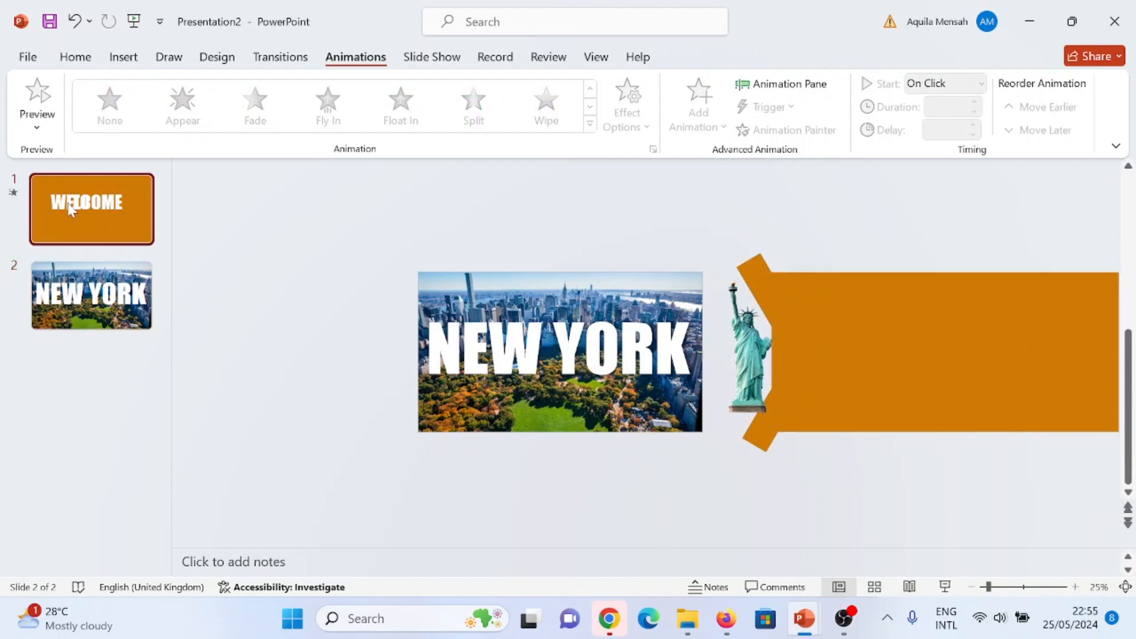
click(281, 57)
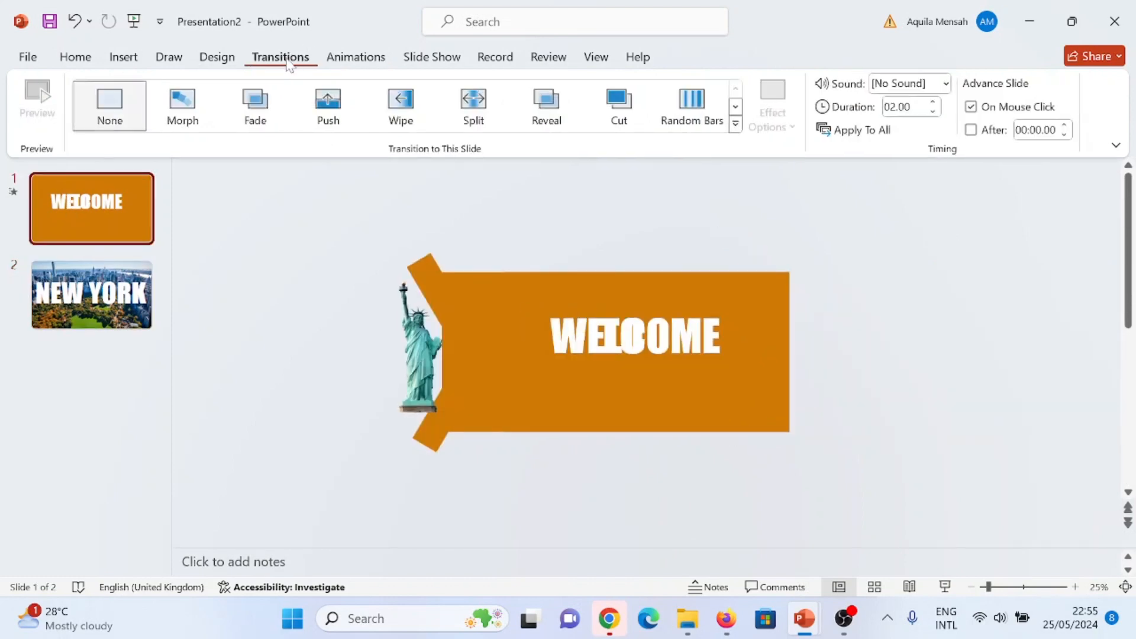
click(188, 113)
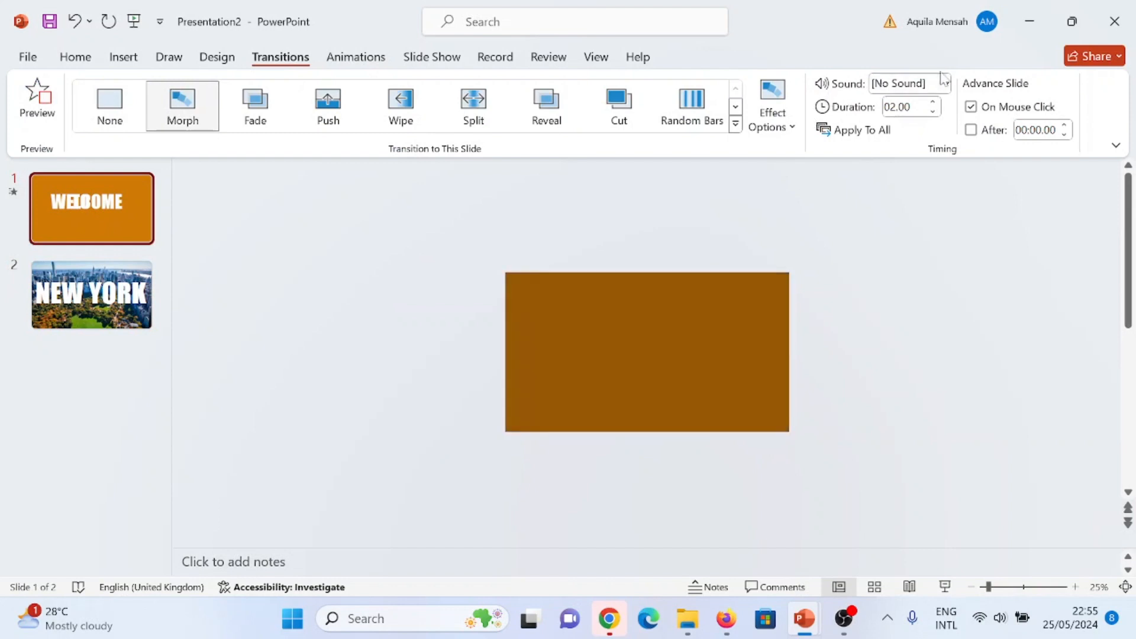
click(905, 107)
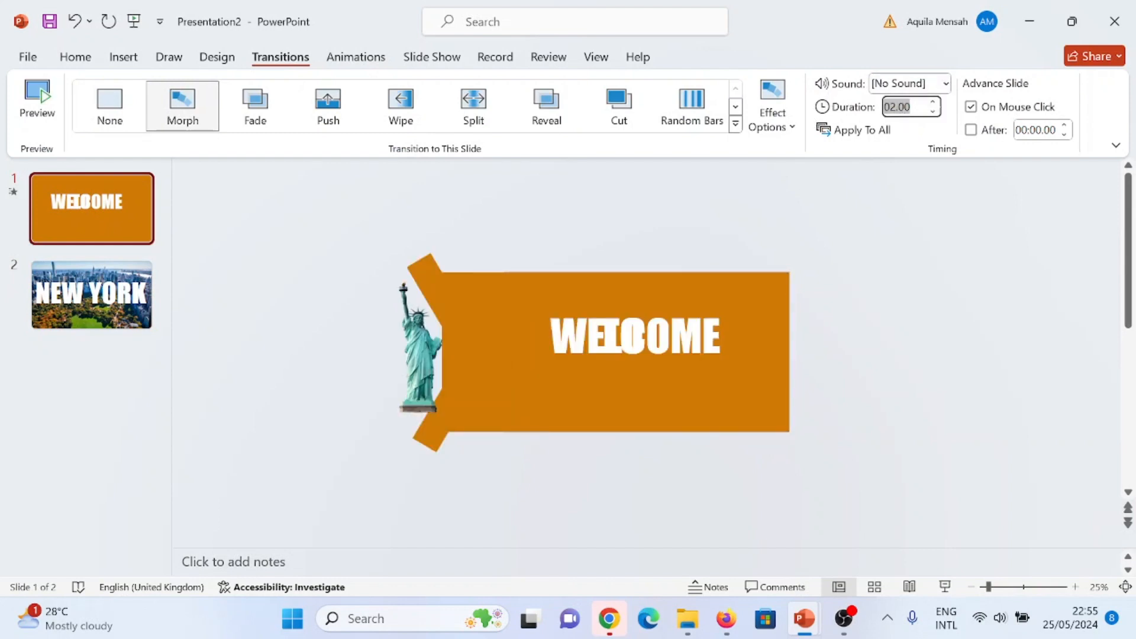
text(10.00)
click(848, 138)
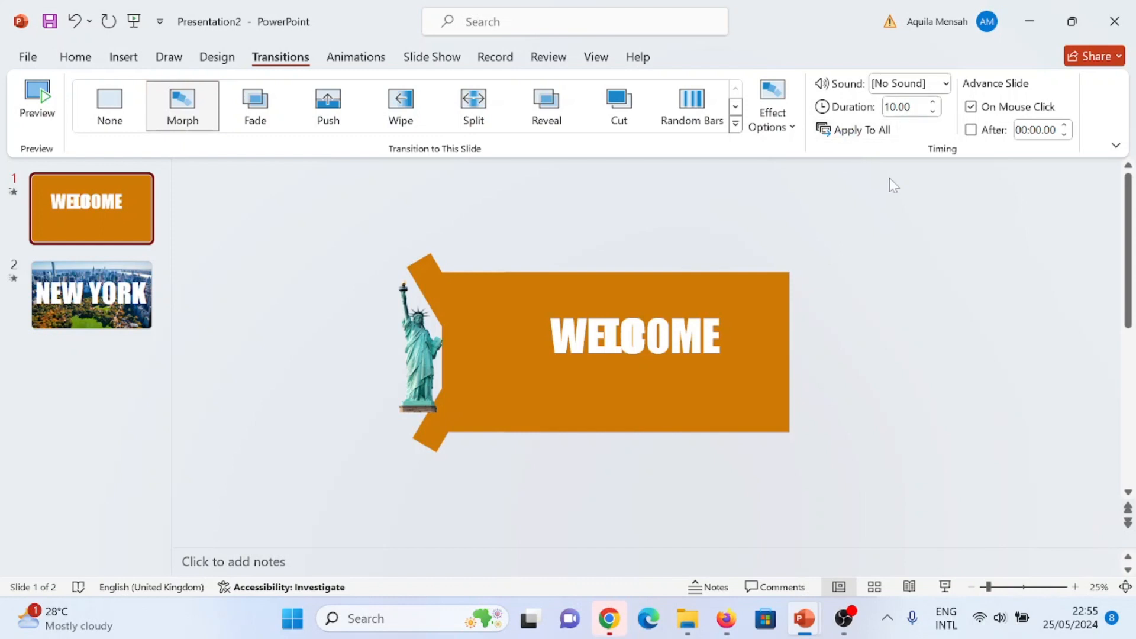